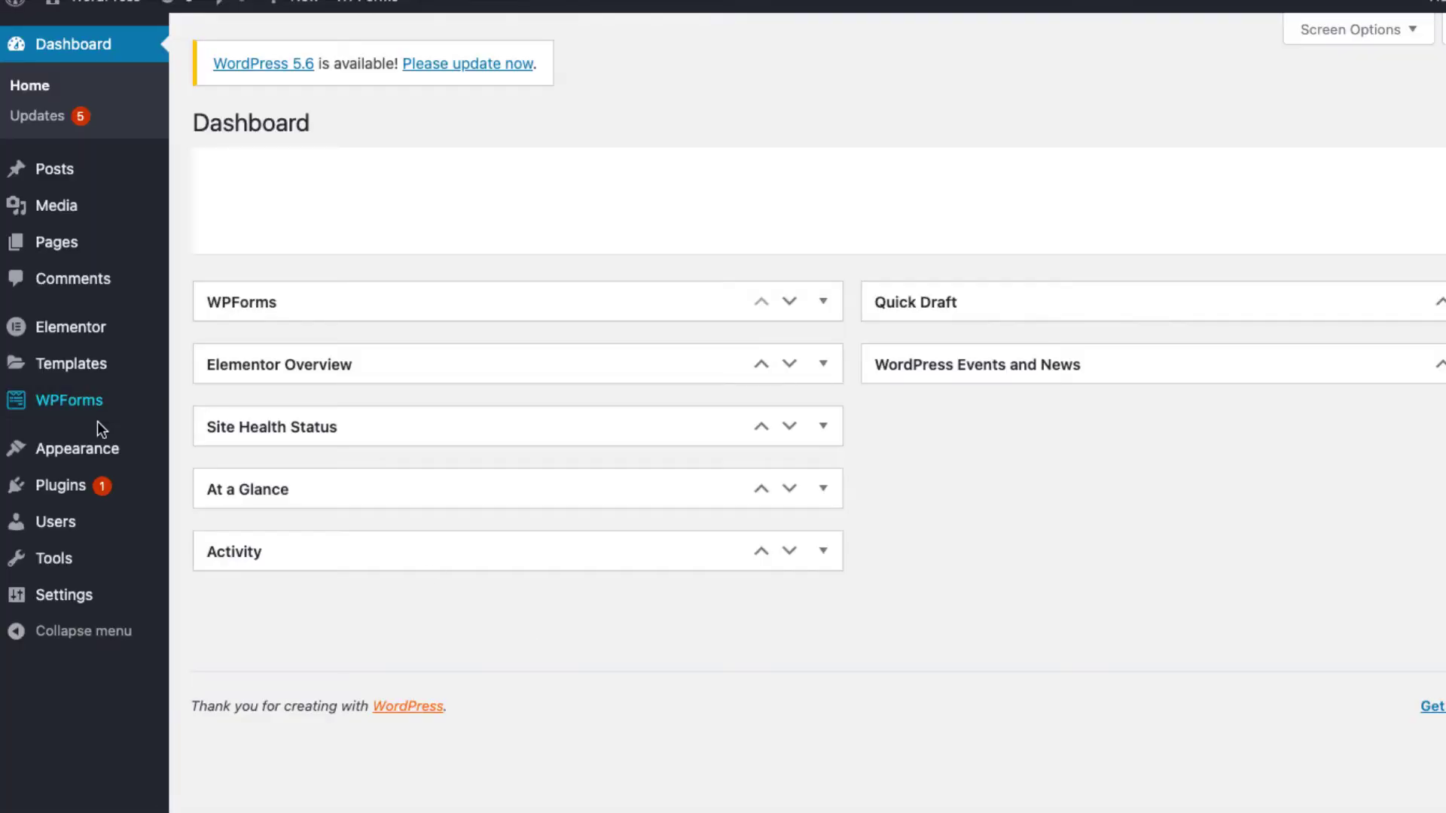
- Search the theme directory for 'responsive', then install and activate the Responsive theme
click(222, 451)
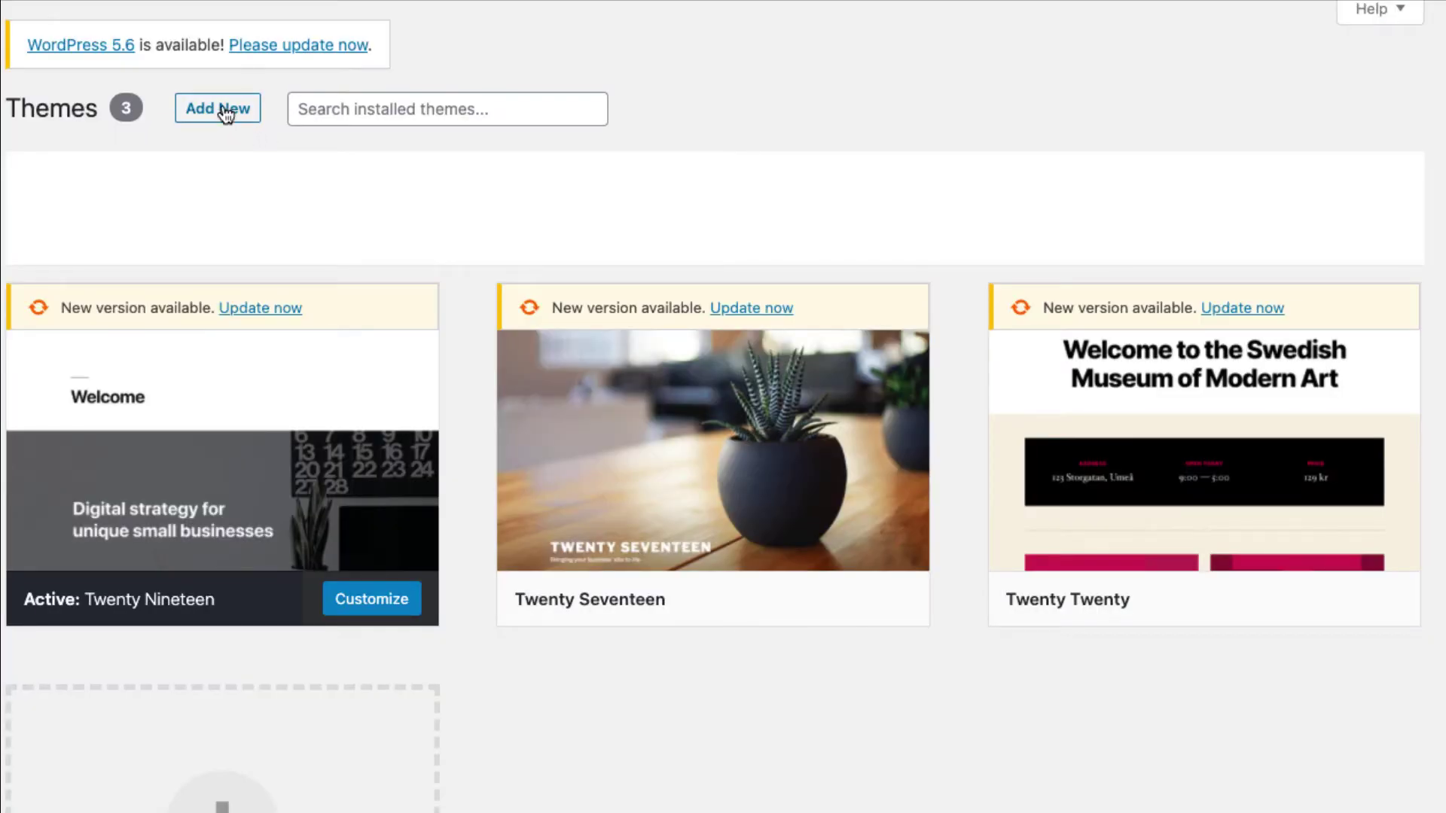
click(225, 113)
click(1163, 312)
text(re)
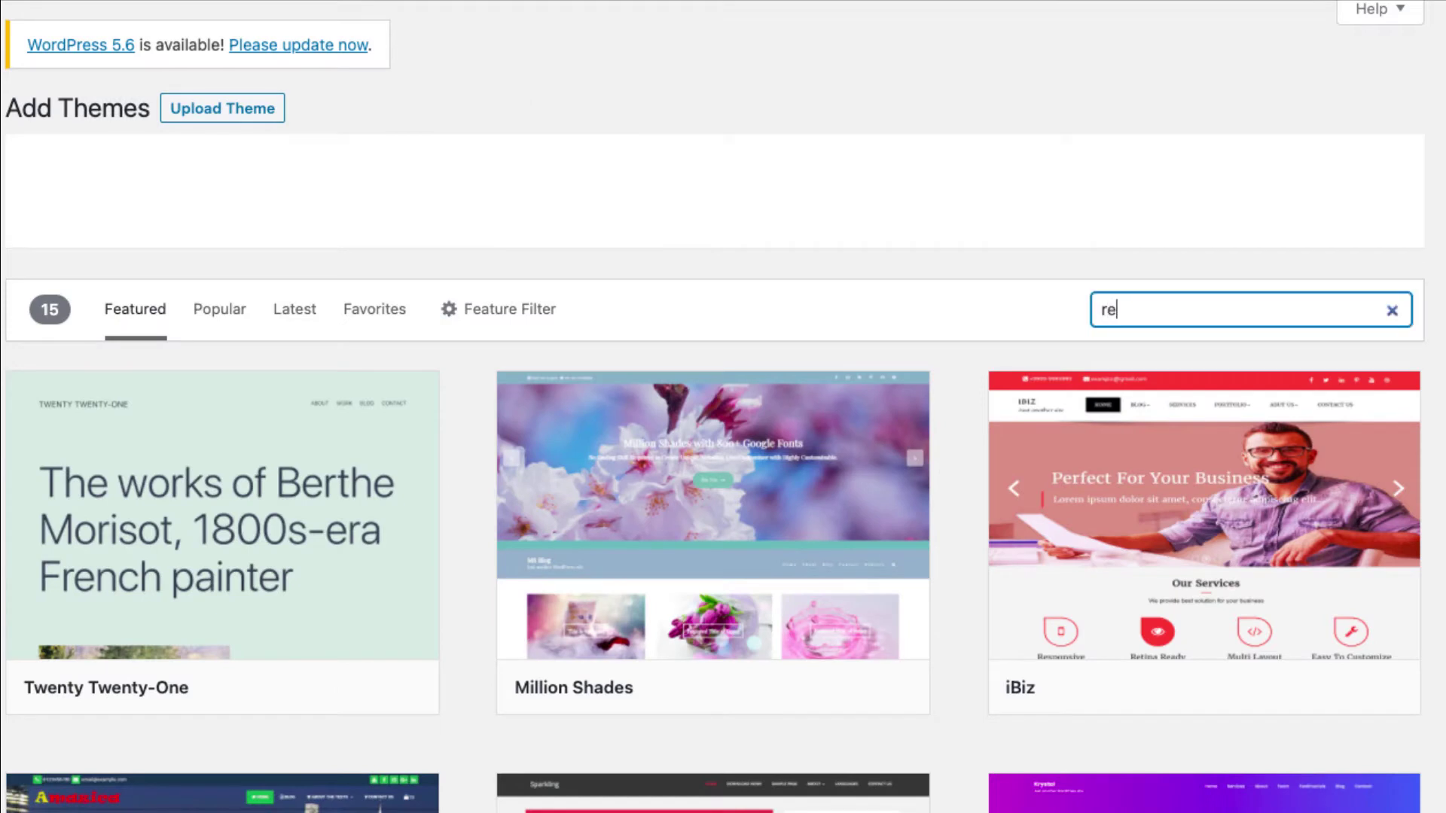
text(sponsive)
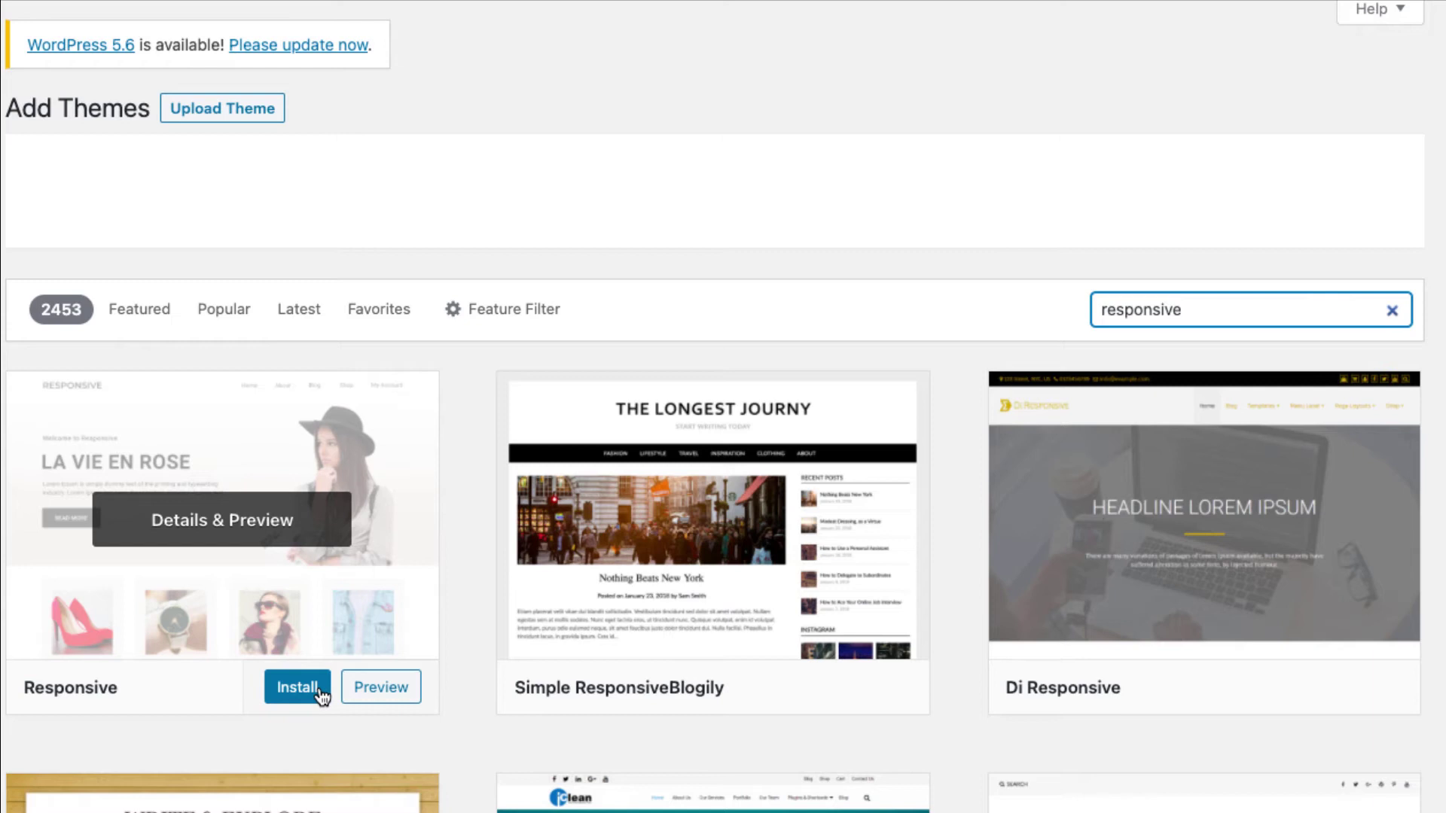
click(320, 696)
click(272, 687)
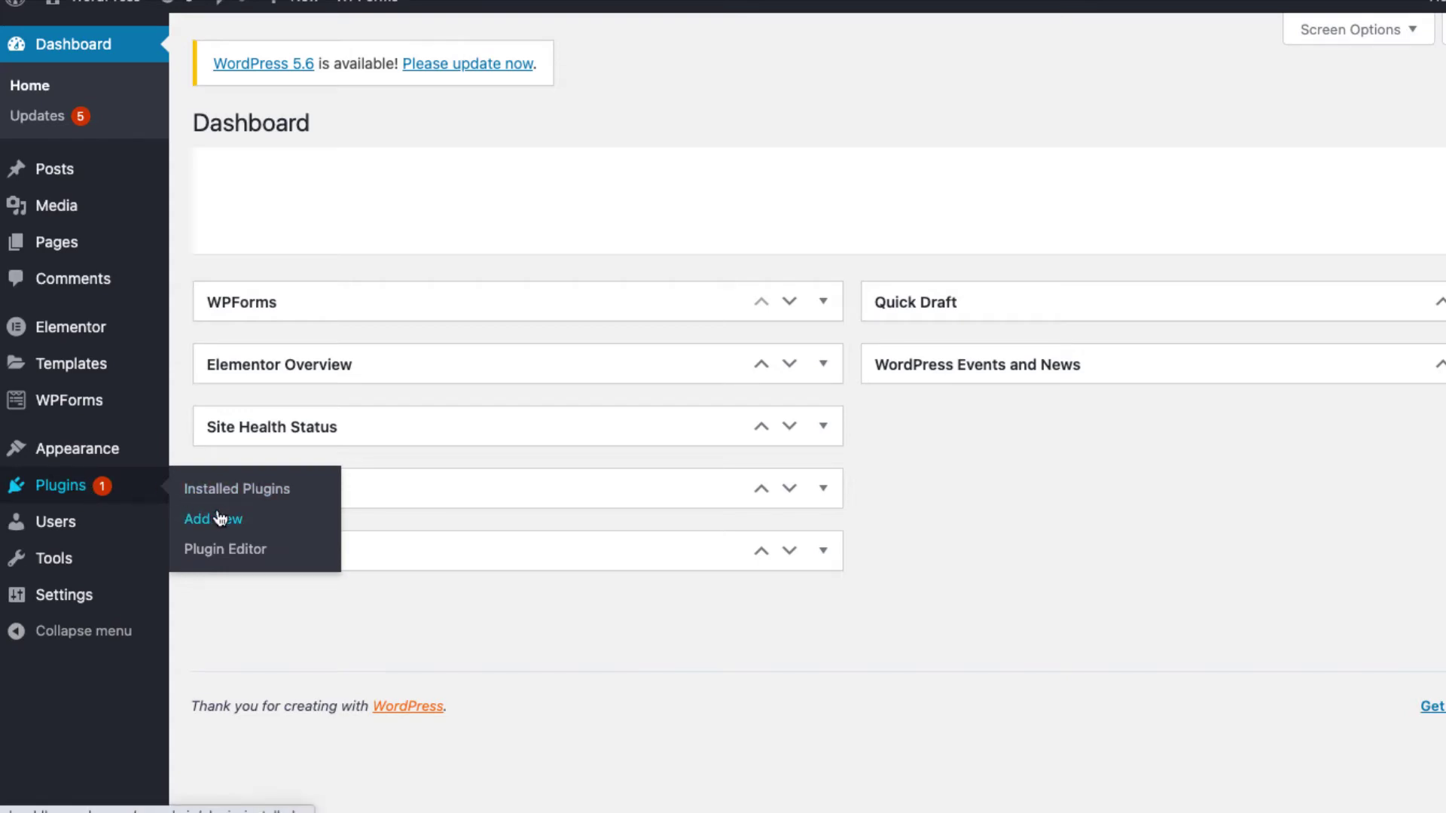
- Search plugins for 'ready sites importer plugin', then install and activate the Responsive templates importer
click(220, 518)
click(1186, 291)
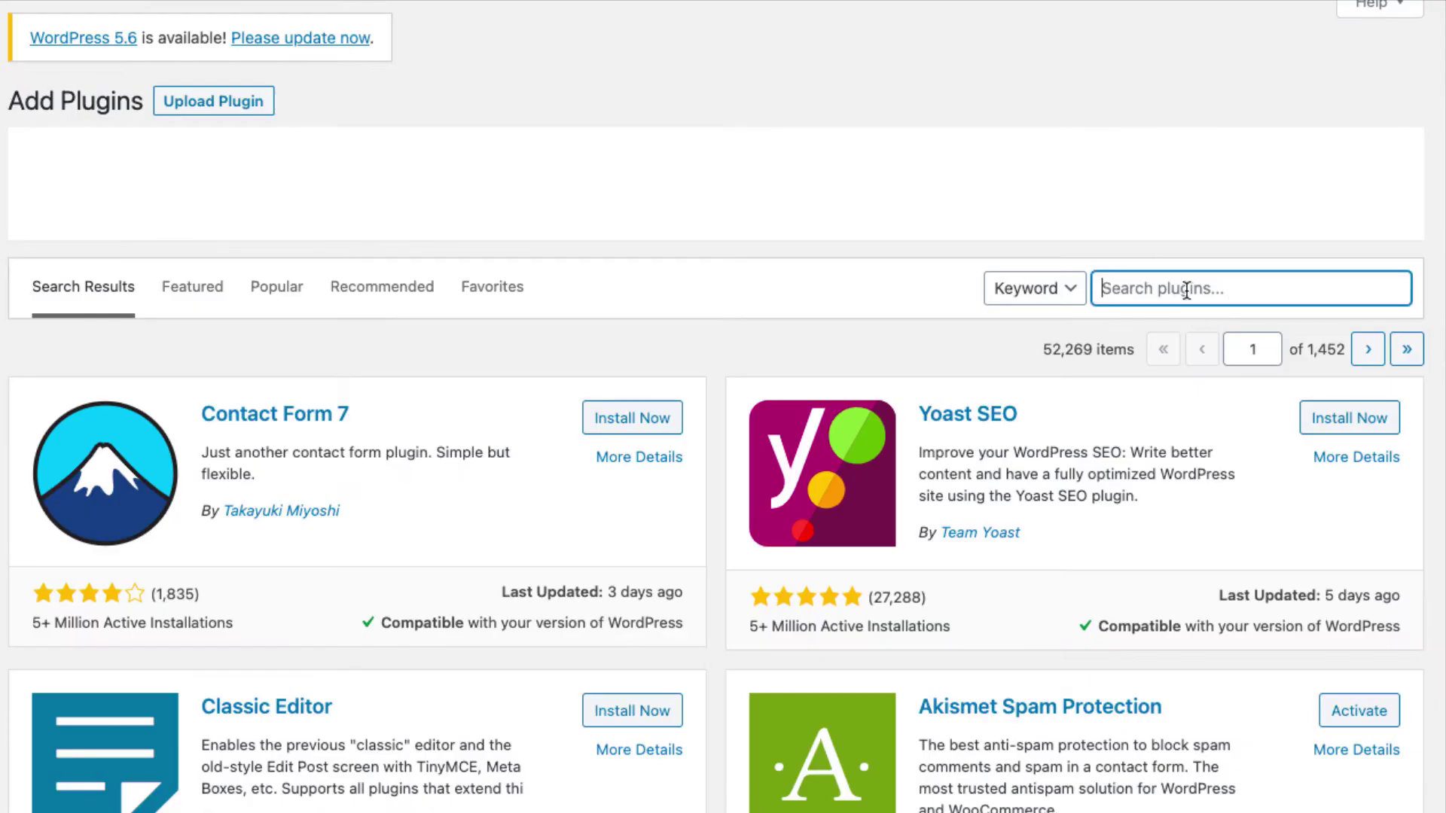
text(ready sites importer plugin)
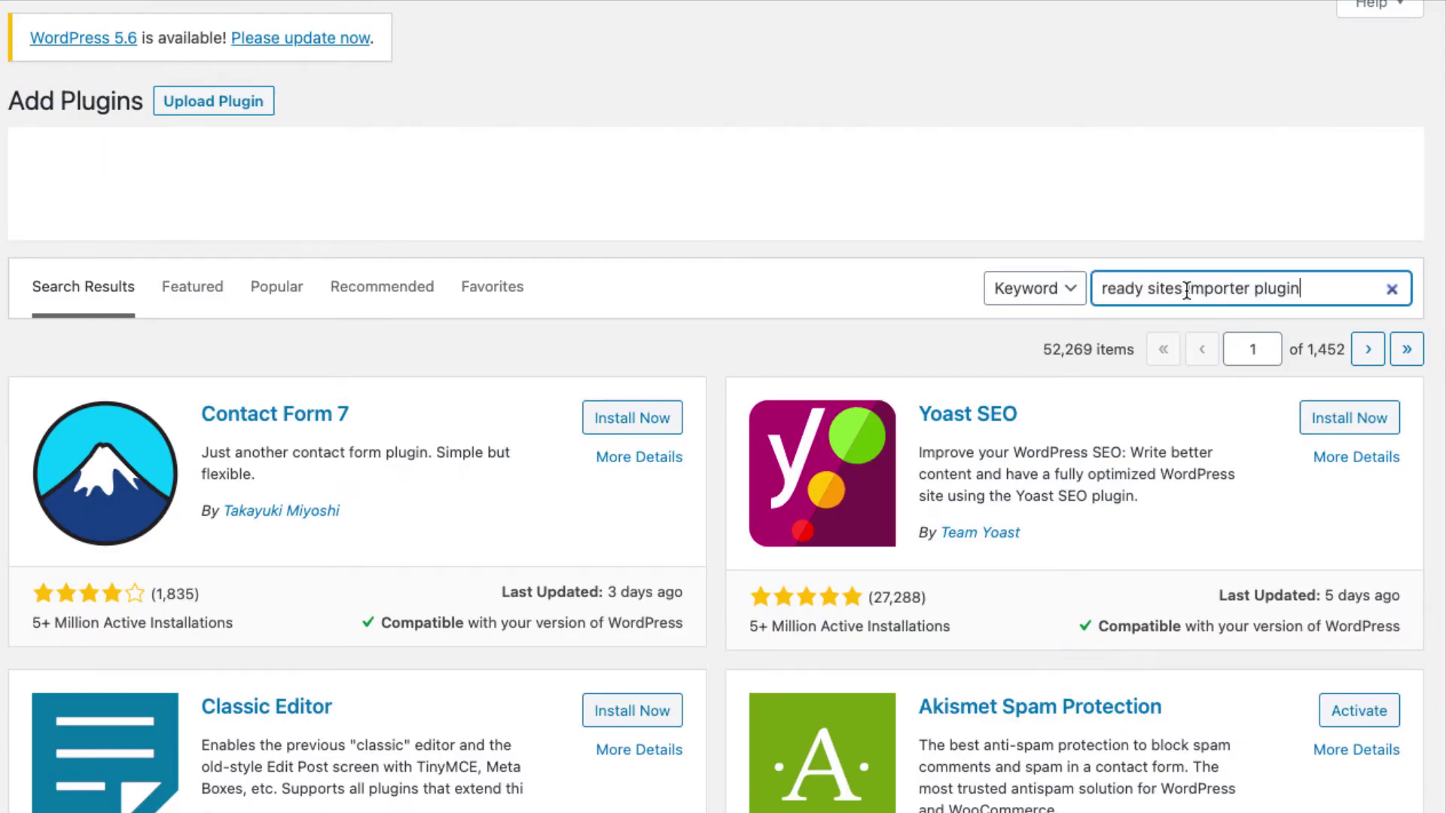
scroll(1227, 525, down, 10)
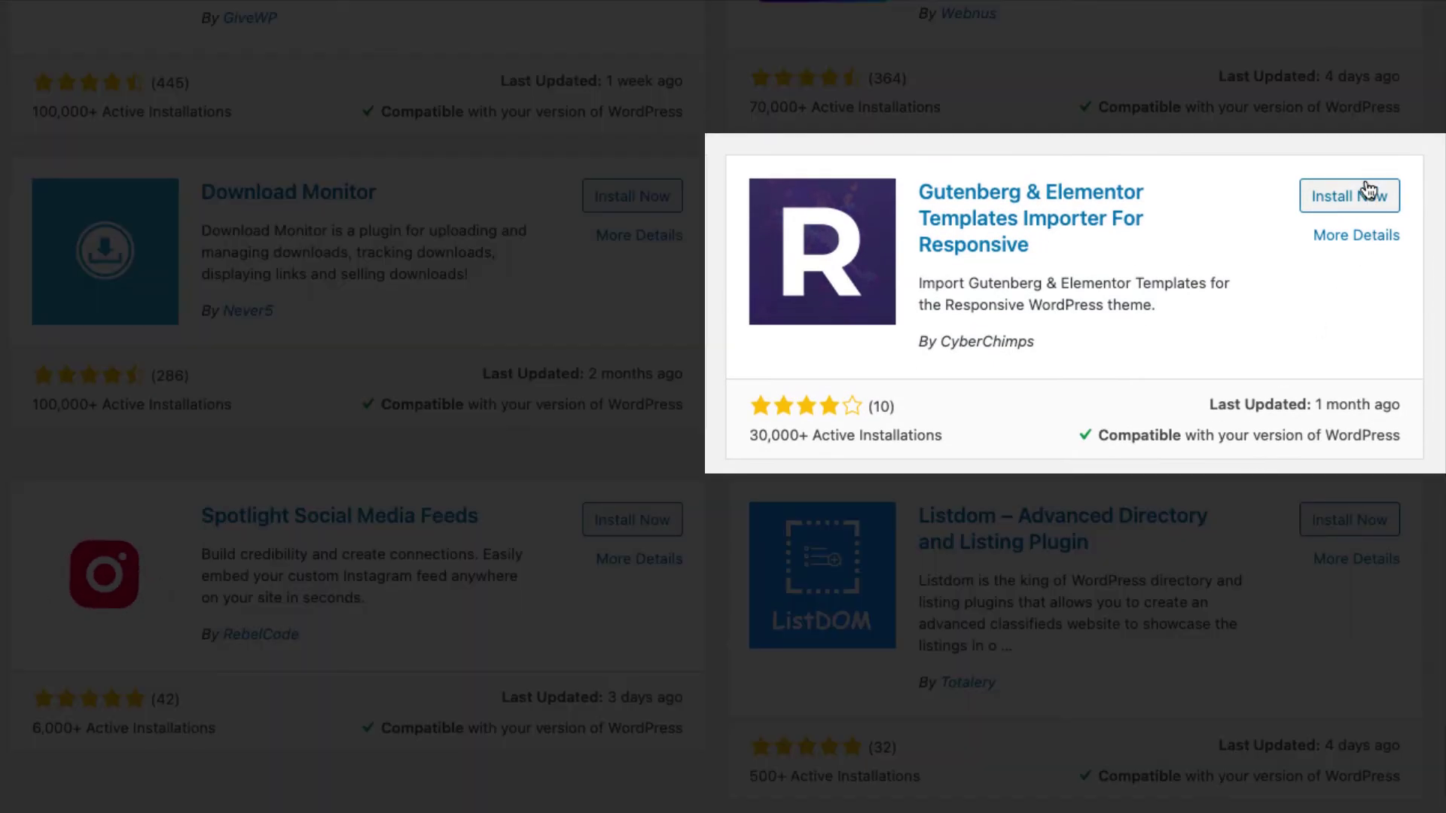
click(1367, 194)
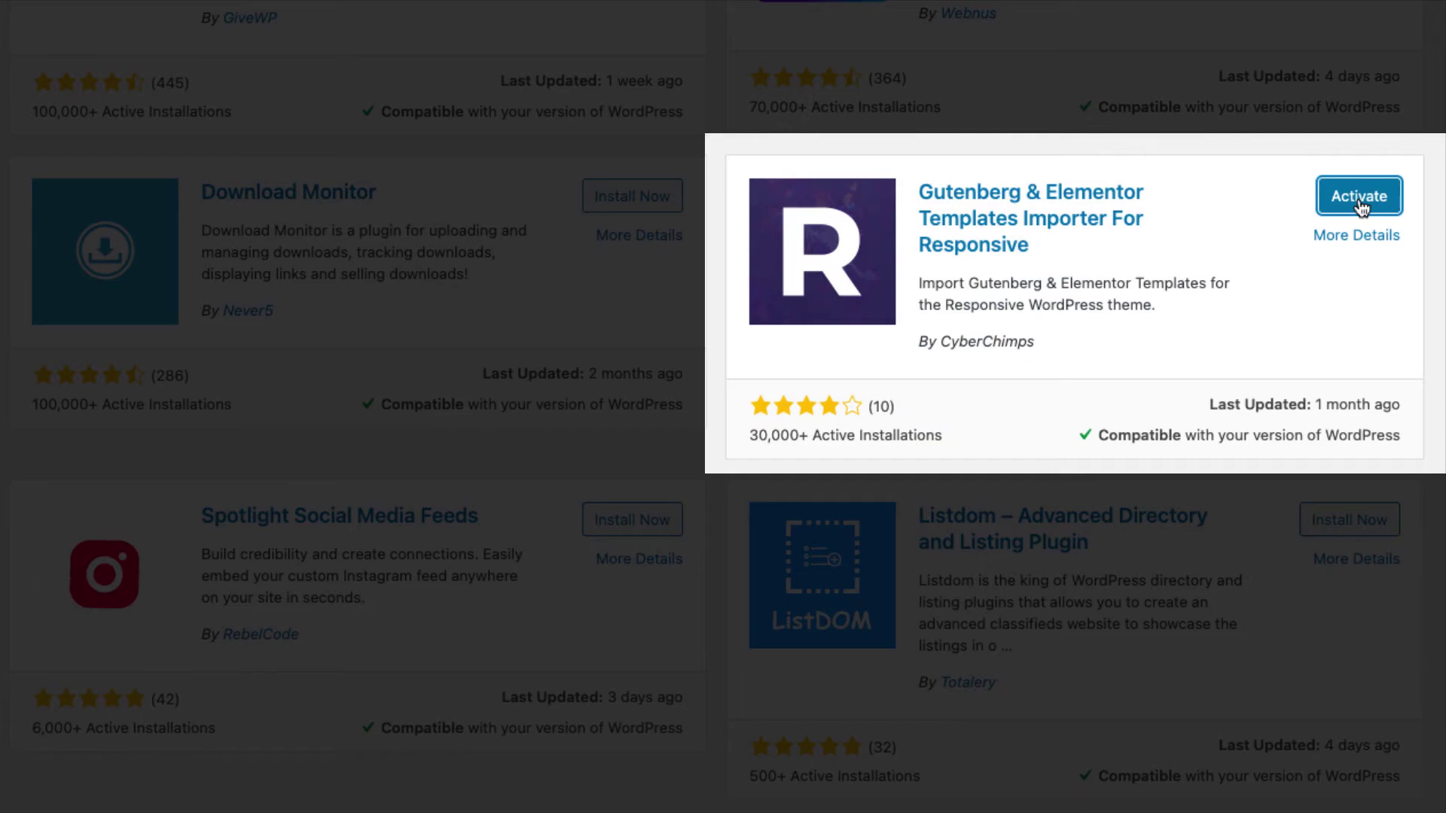
click(1367, 193)
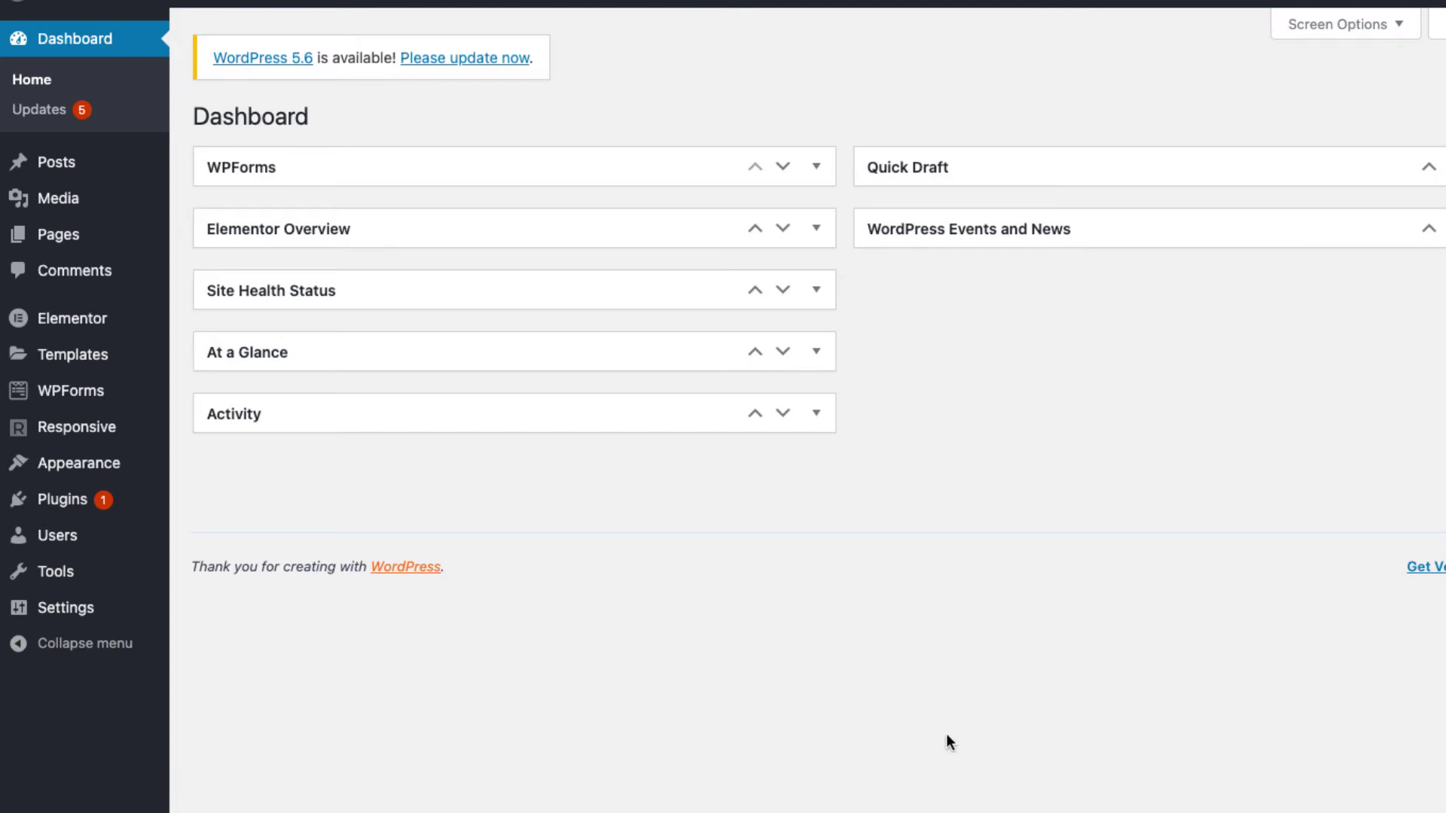
mouse_move(75, 427)
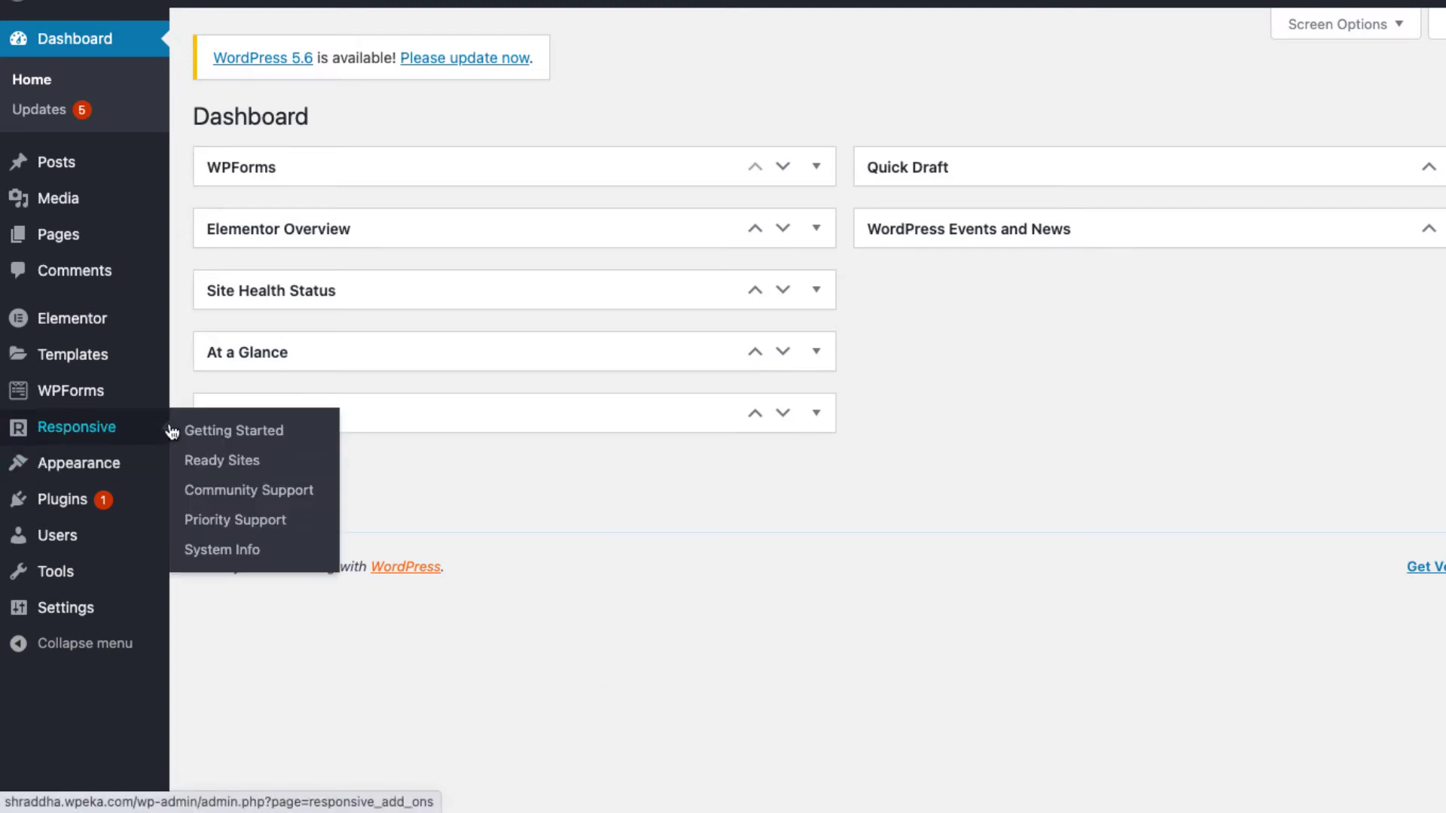
- Go to Responsive Ready Sites, scroll down, and preview the Photography Studio site
click(227, 466)
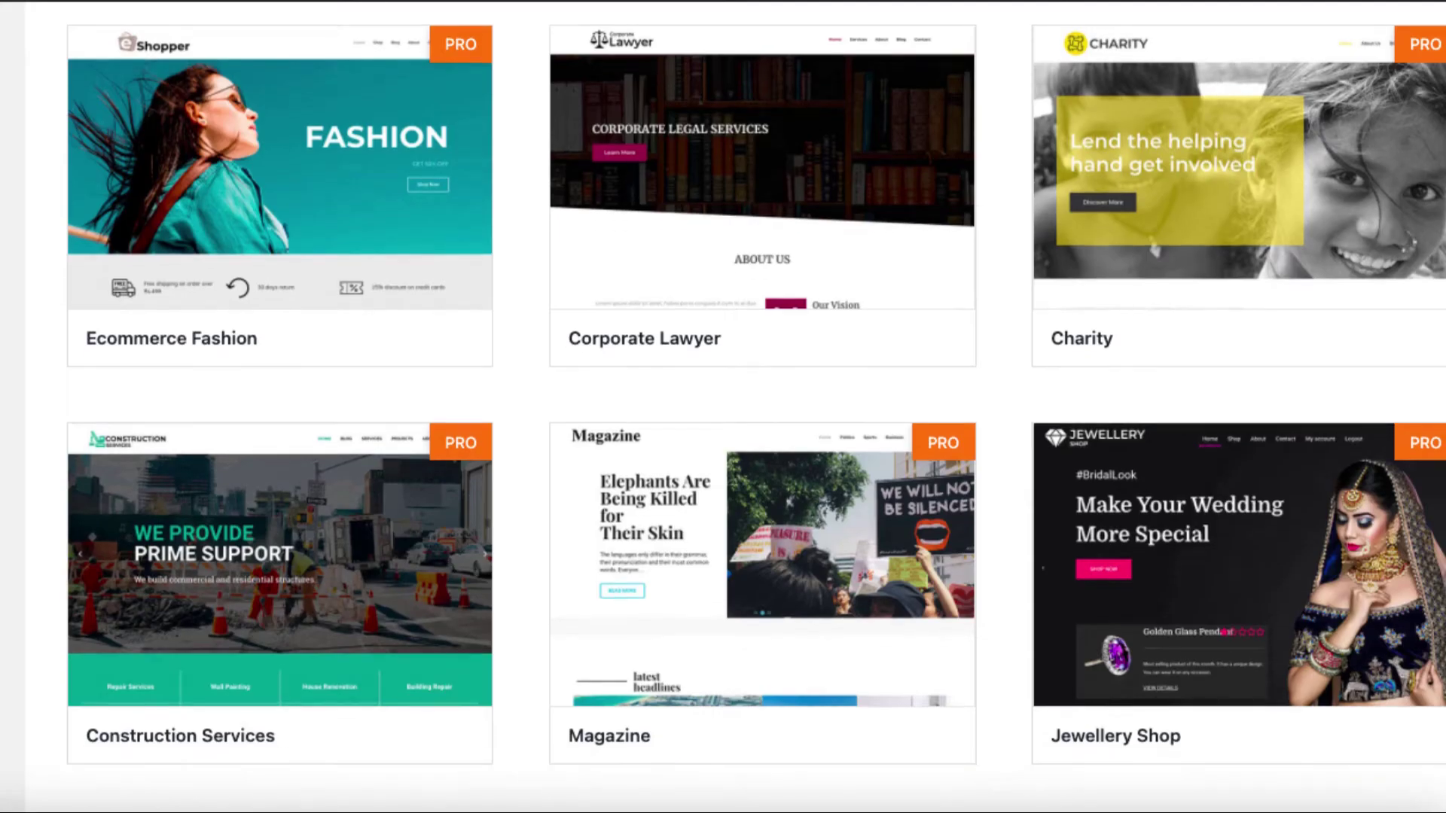
scroll(723, 406, down, 2)
scroll(723, 408, down, 2)
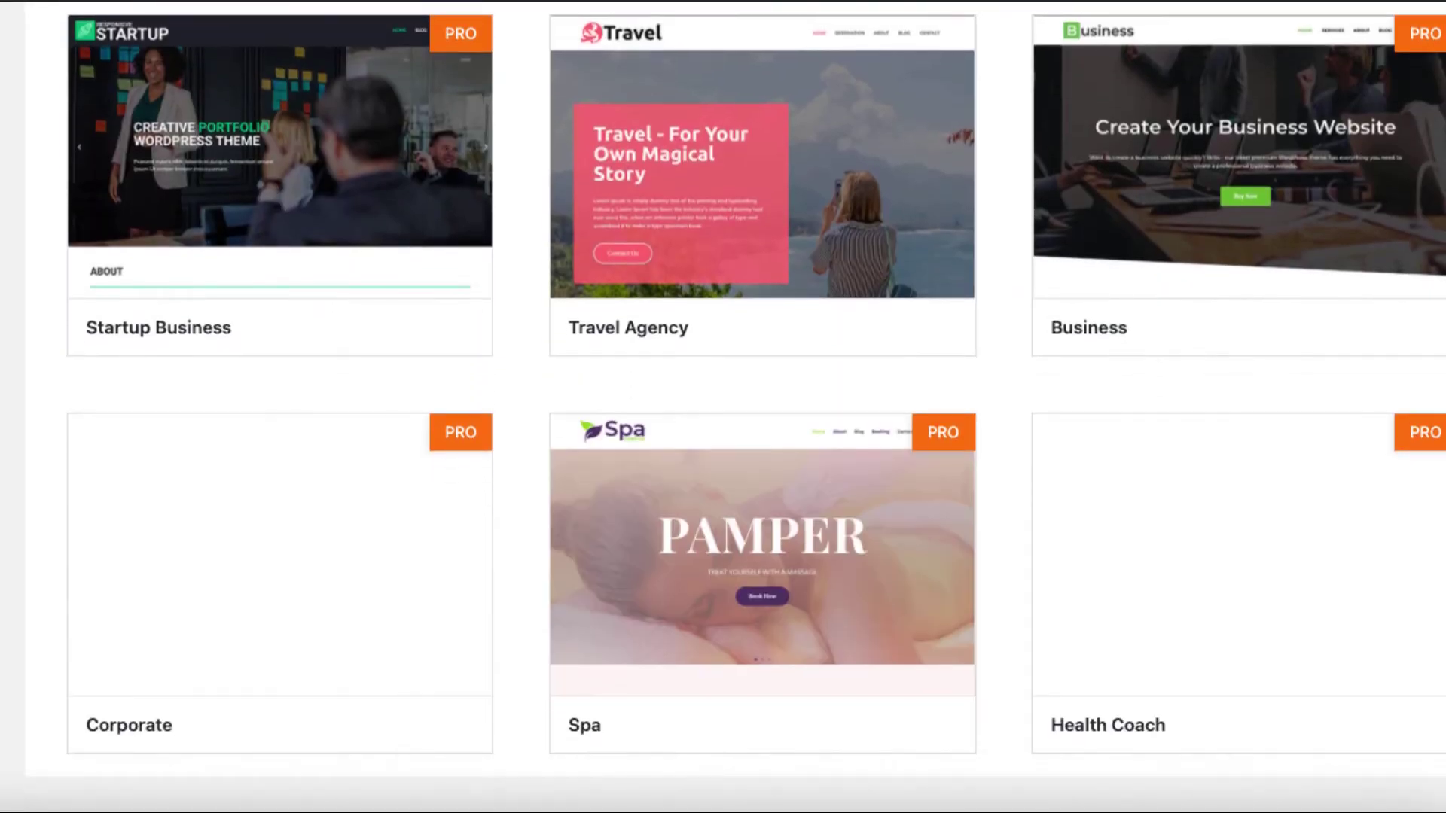
scroll(723, 408, down, 2)
scroll(723, 407, down, 1)
scroll(723, 407, down, 2)
scroll(724, 407, down, 2)
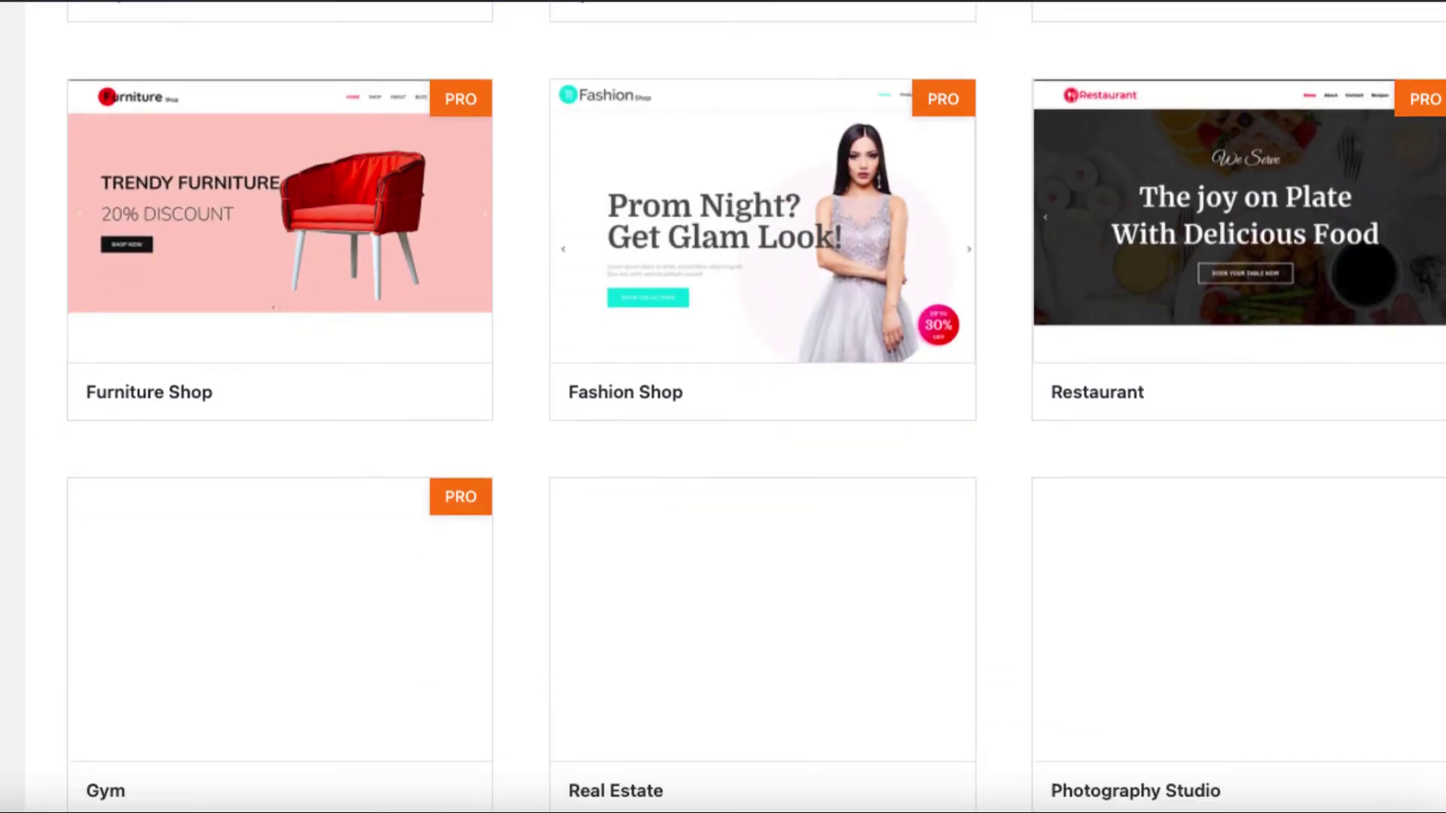
scroll(723, 406, down, 1)
scroll(723, 407, down, 2)
scroll(1371, 602, down, 1)
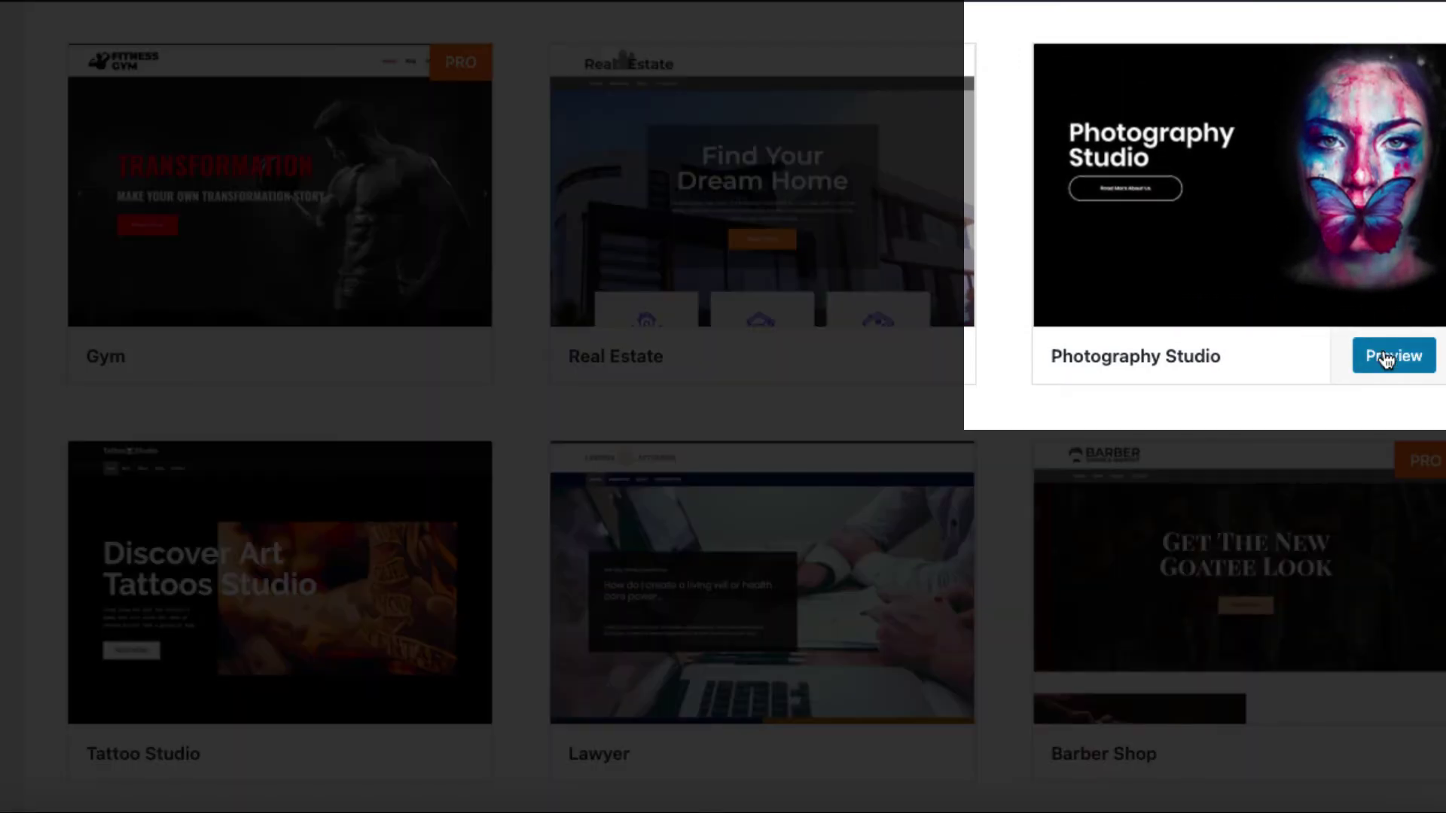
click(1386, 359)
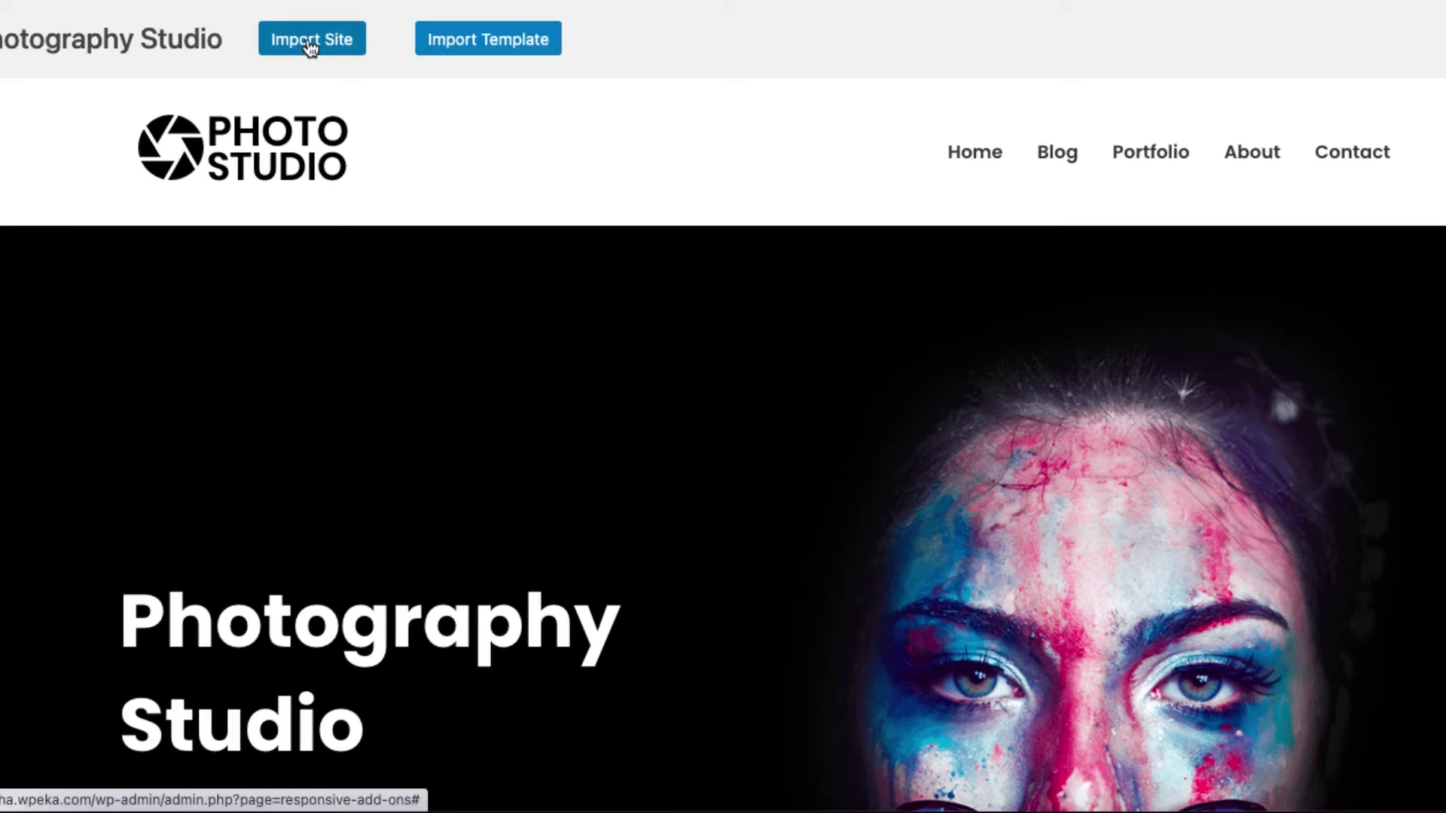
- Import the Photography Studio ready site and launch the live site
click(309, 42)
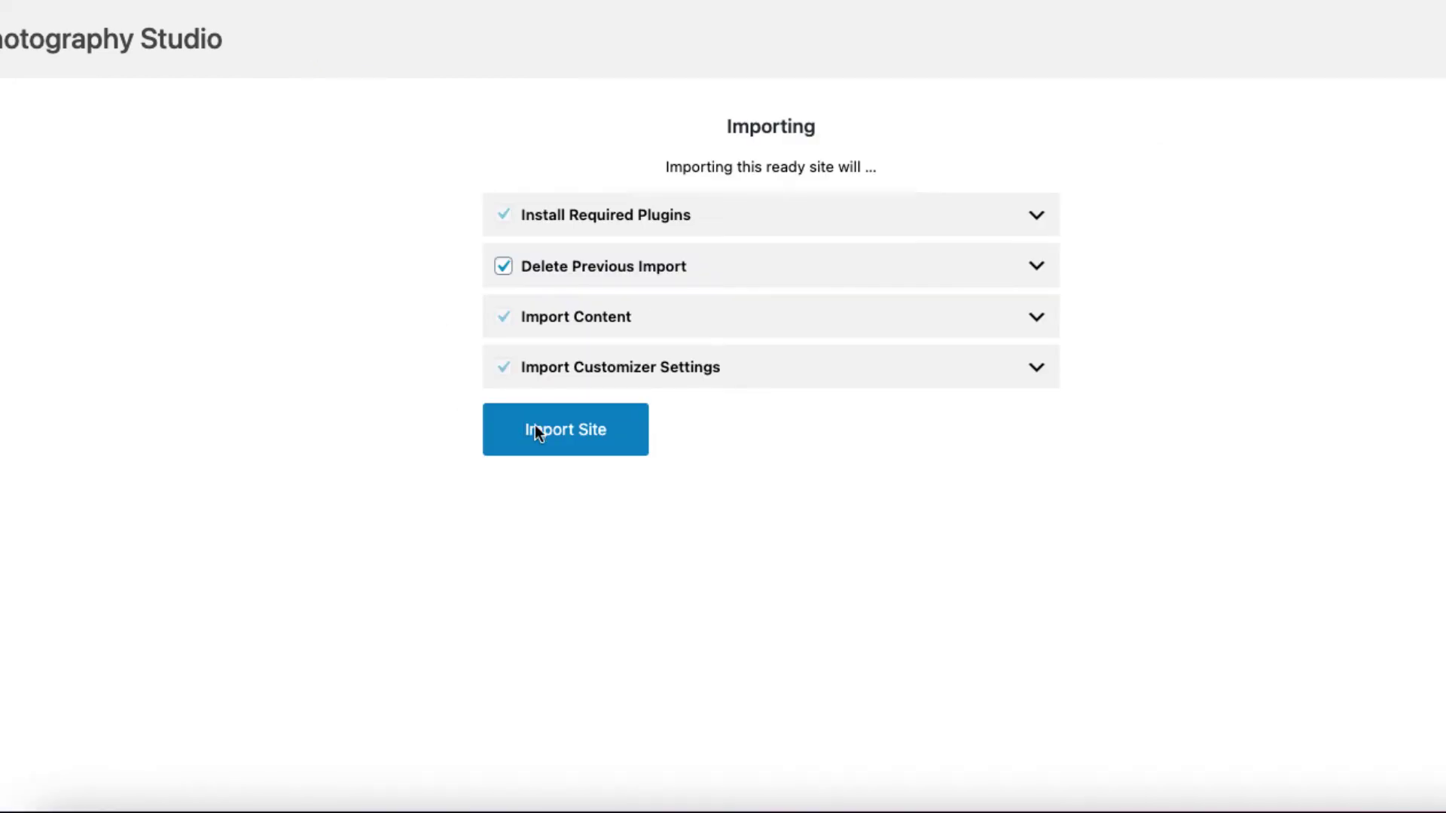
click(572, 444)
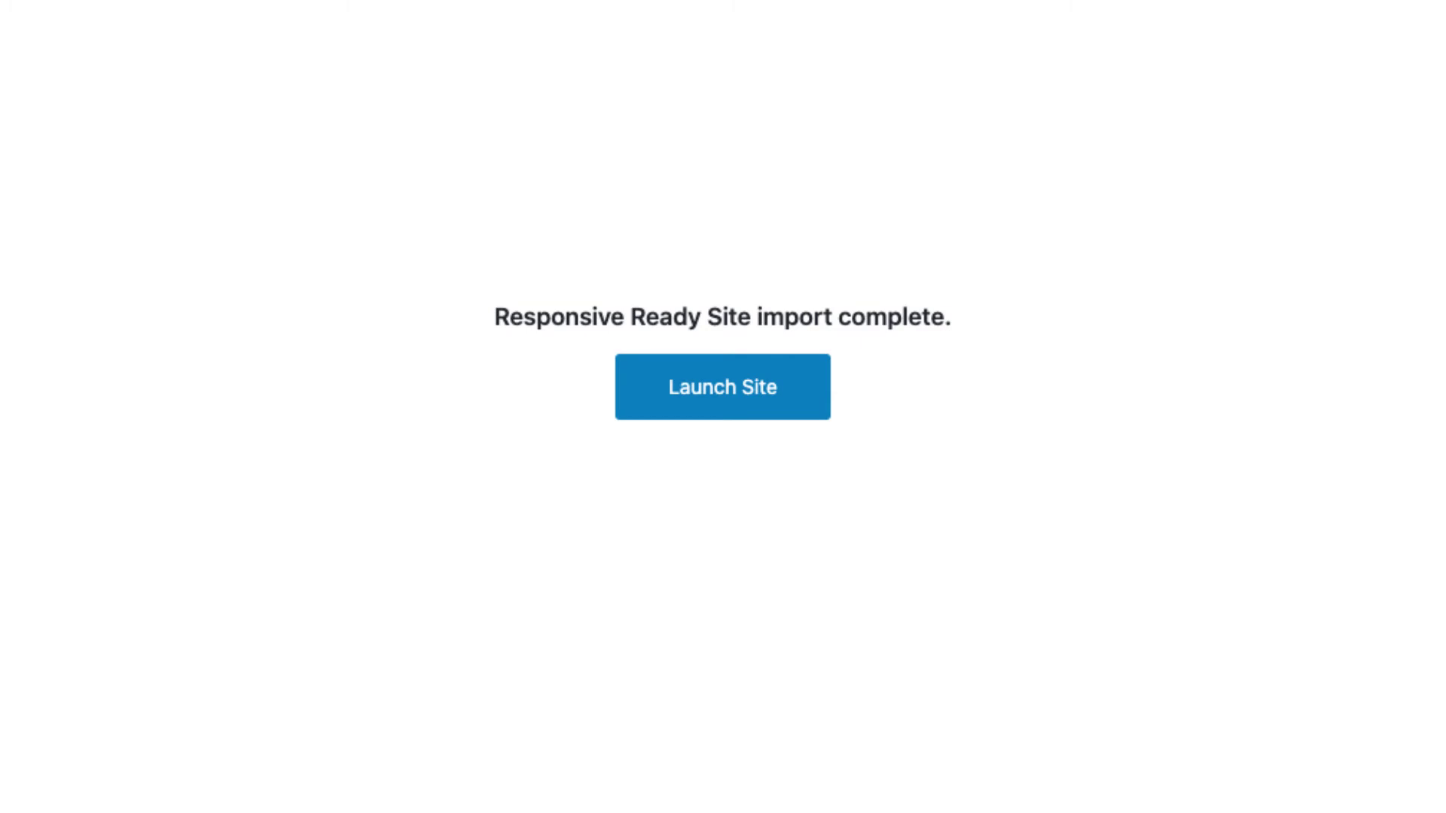
click(805, 410)
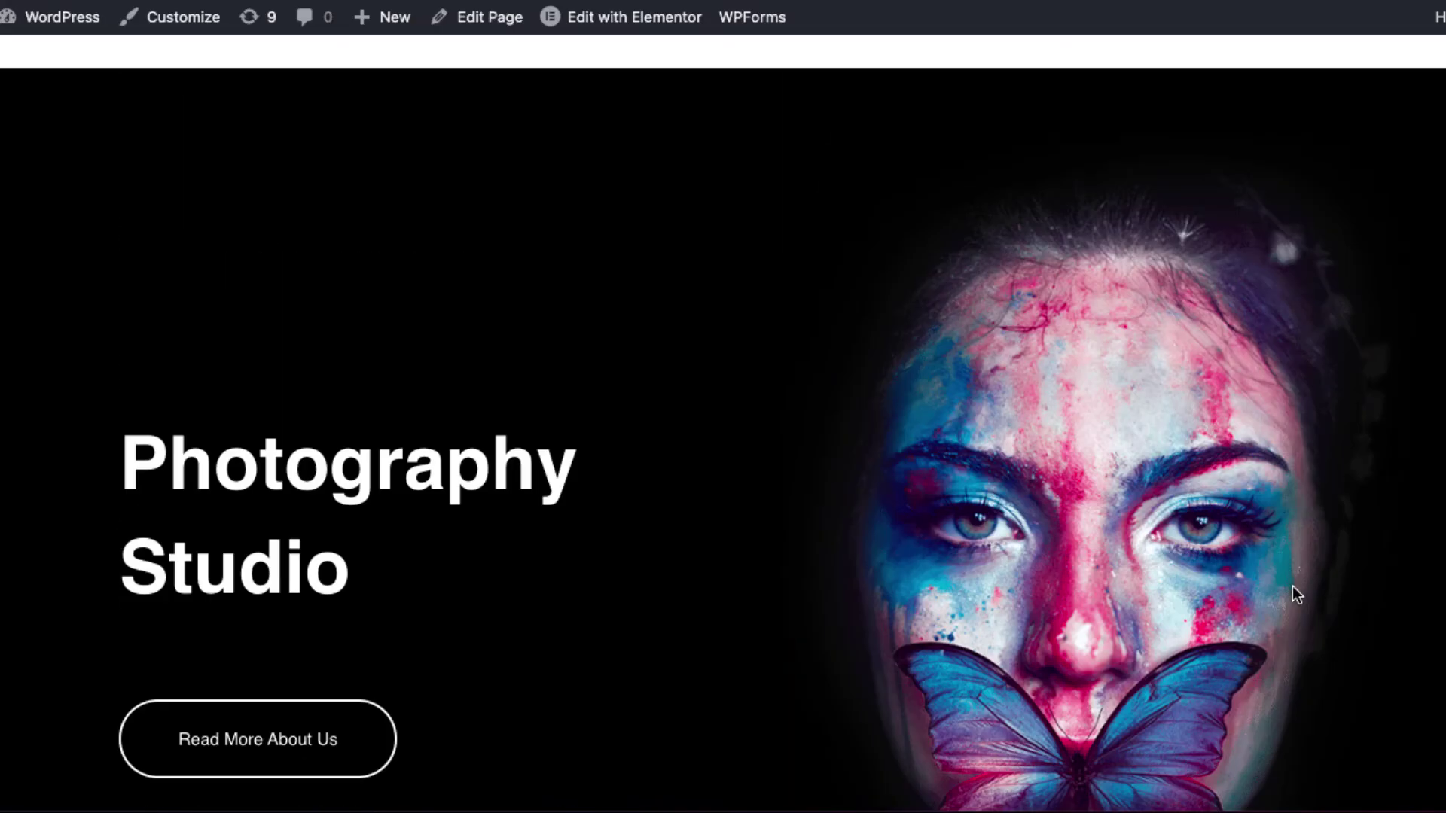
- Scroll through the imported Photo Studio homepage to review it
scroll(1293, 586, down, 4)
scroll(1292, 586, down, 5)
scroll(1293, 586, down, 8)
scroll(1293, 587, down, 8)
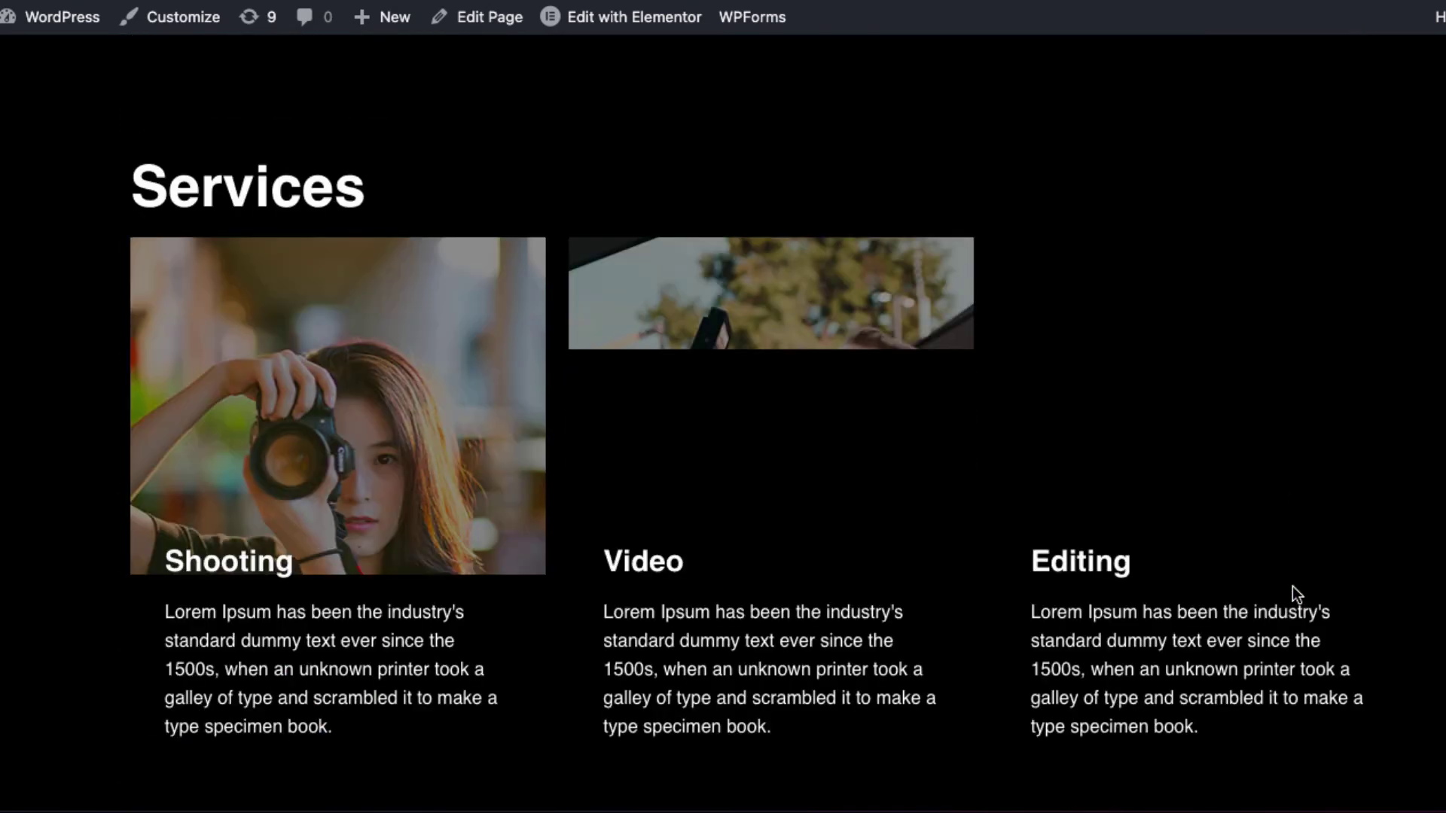
scroll(1292, 587, down, 5)
scroll(1292, 586, down, 5)
scroll(1293, 587, up, 15)
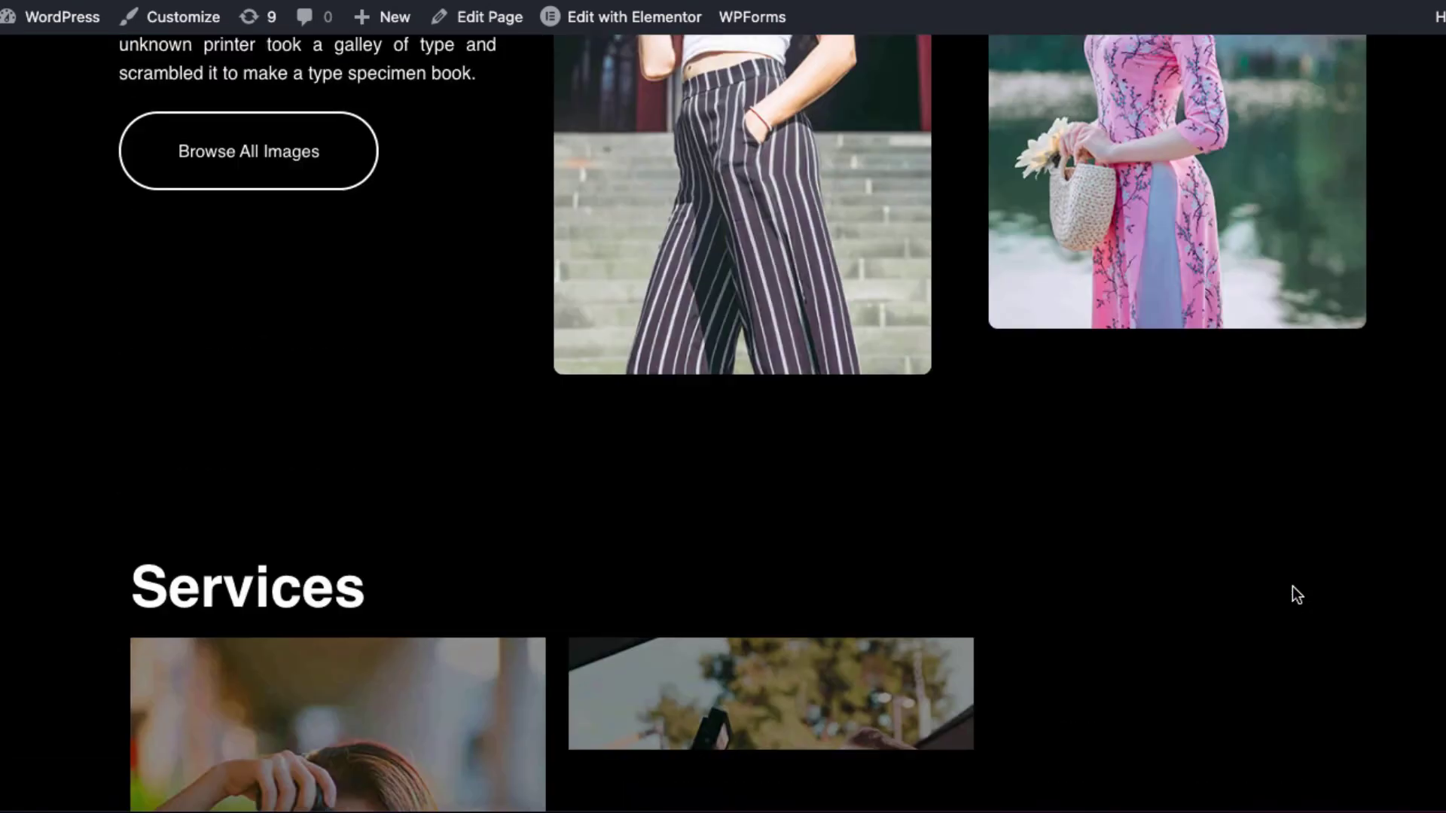
scroll(1293, 587, up, 10)
scroll(1292, 589, up, 6)
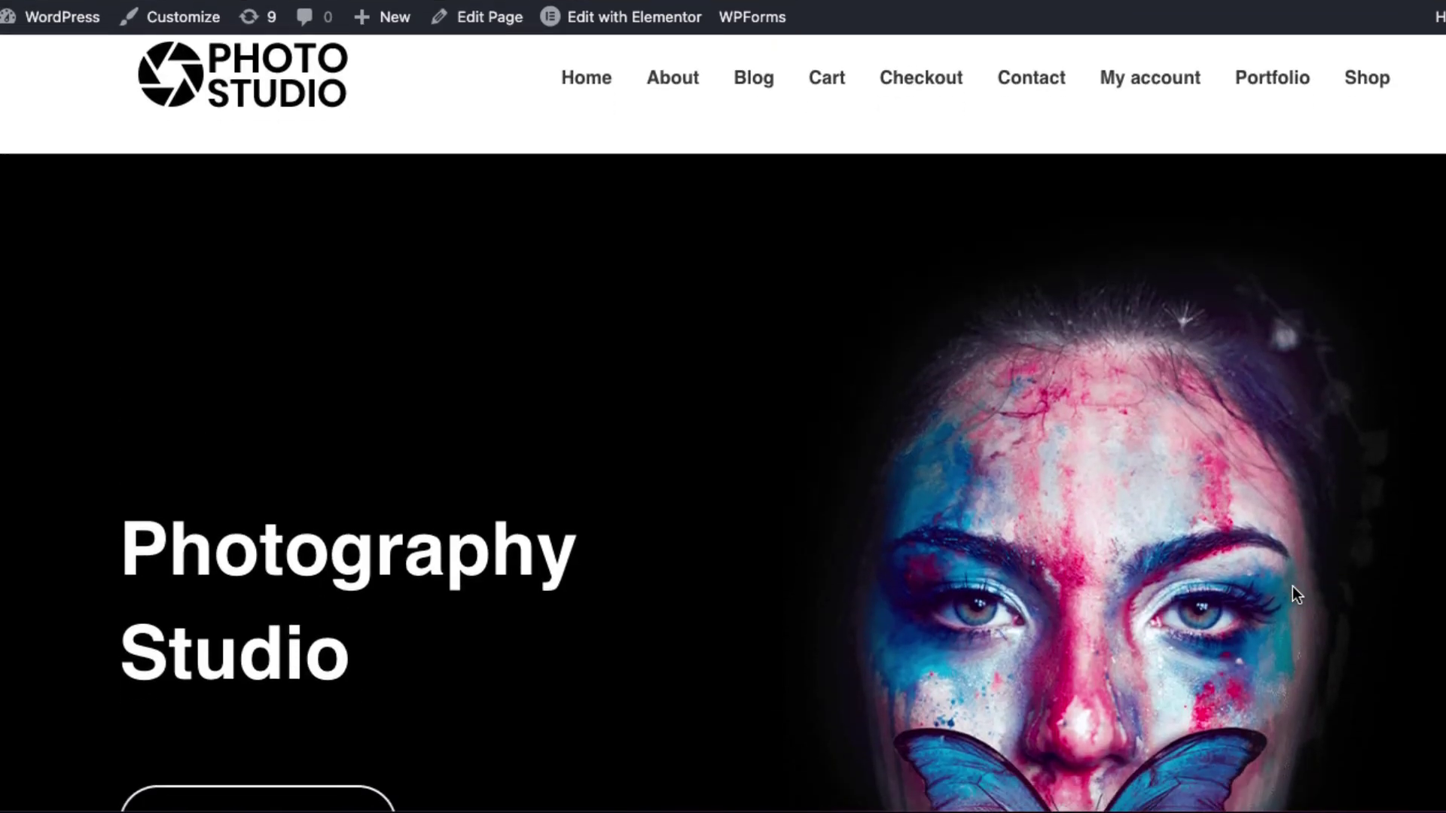
scroll(1293, 586, down, 5)
scroll(1293, 586, down, 2)
scroll(1292, 586, down, 2)
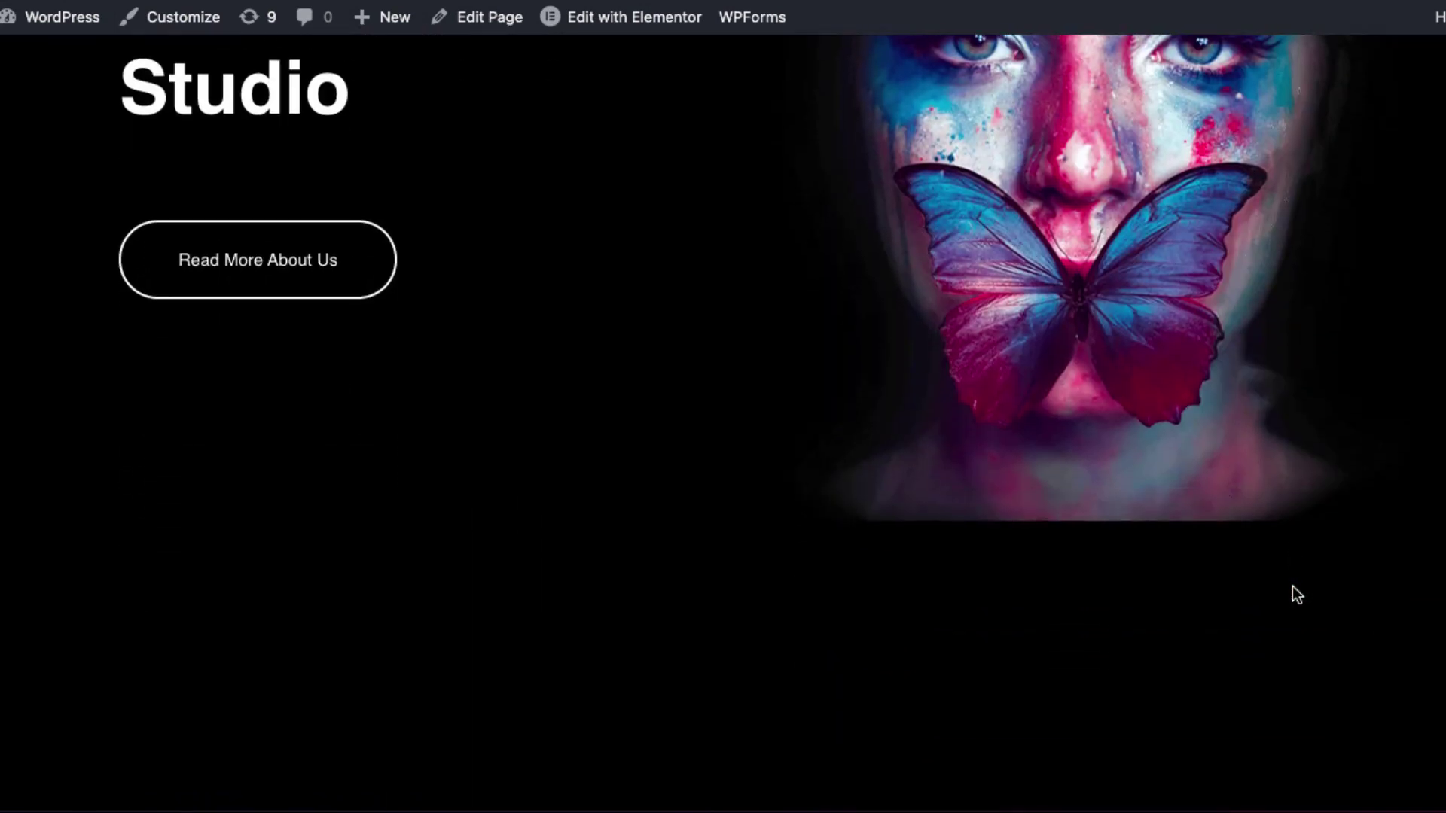
scroll(1294, 586, down, 3)
scroll(1293, 586, down, 2)
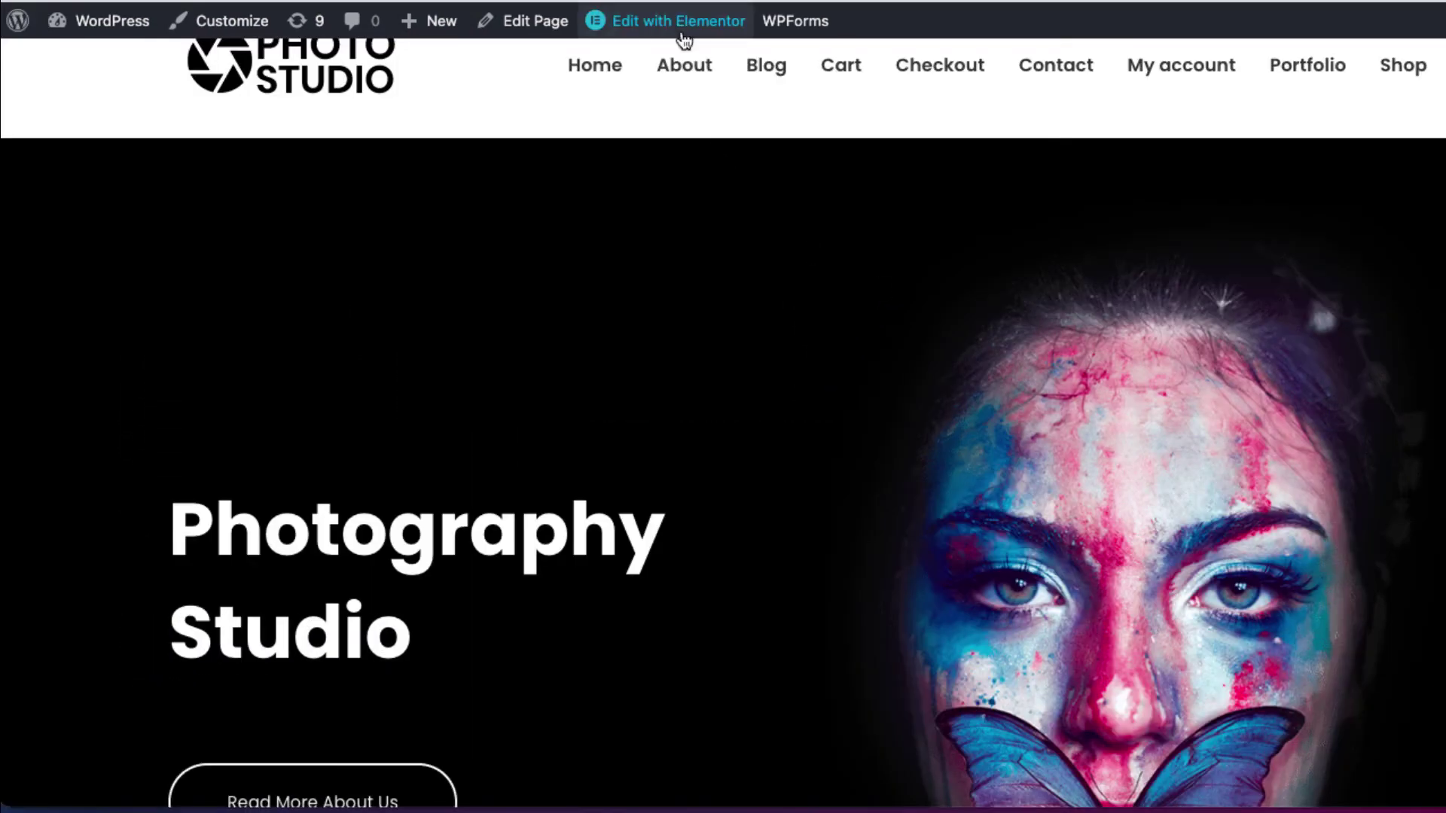
- Open the homepage in Elementor and change the hero heading title to 'Shutter Up'
click(660, 24)
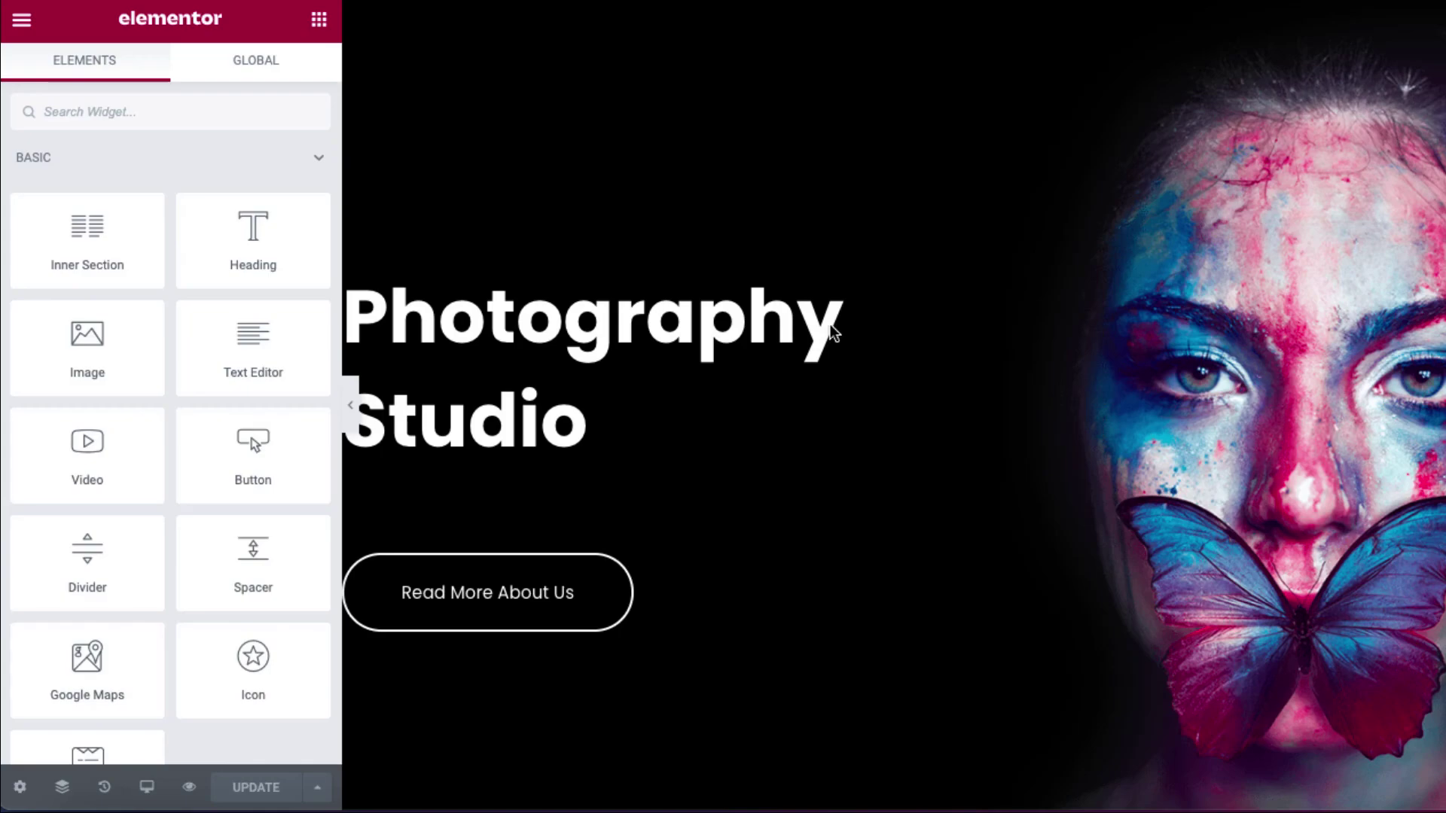
click(673, 344)
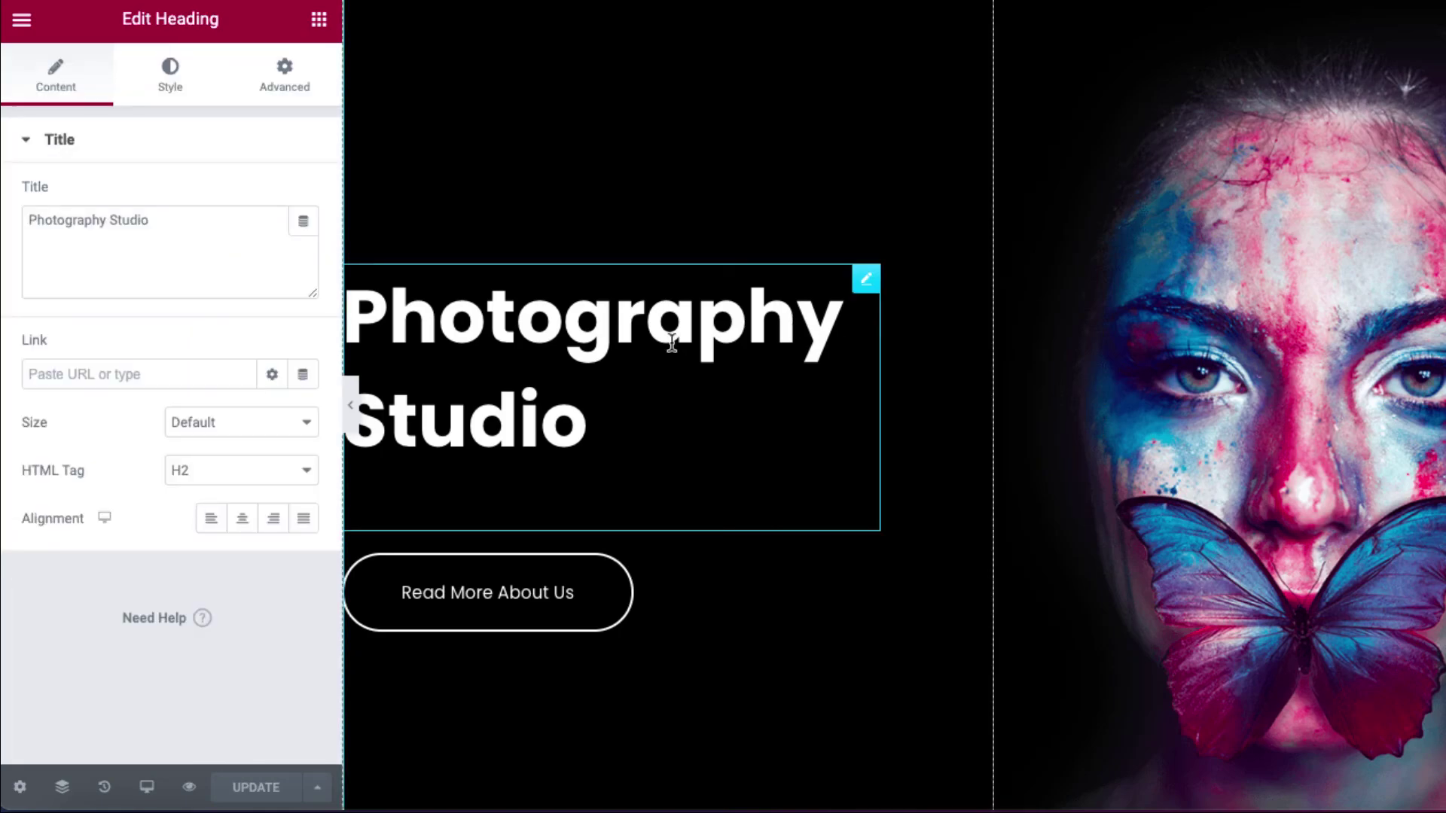
triple_click(110, 221)
text(Shut)
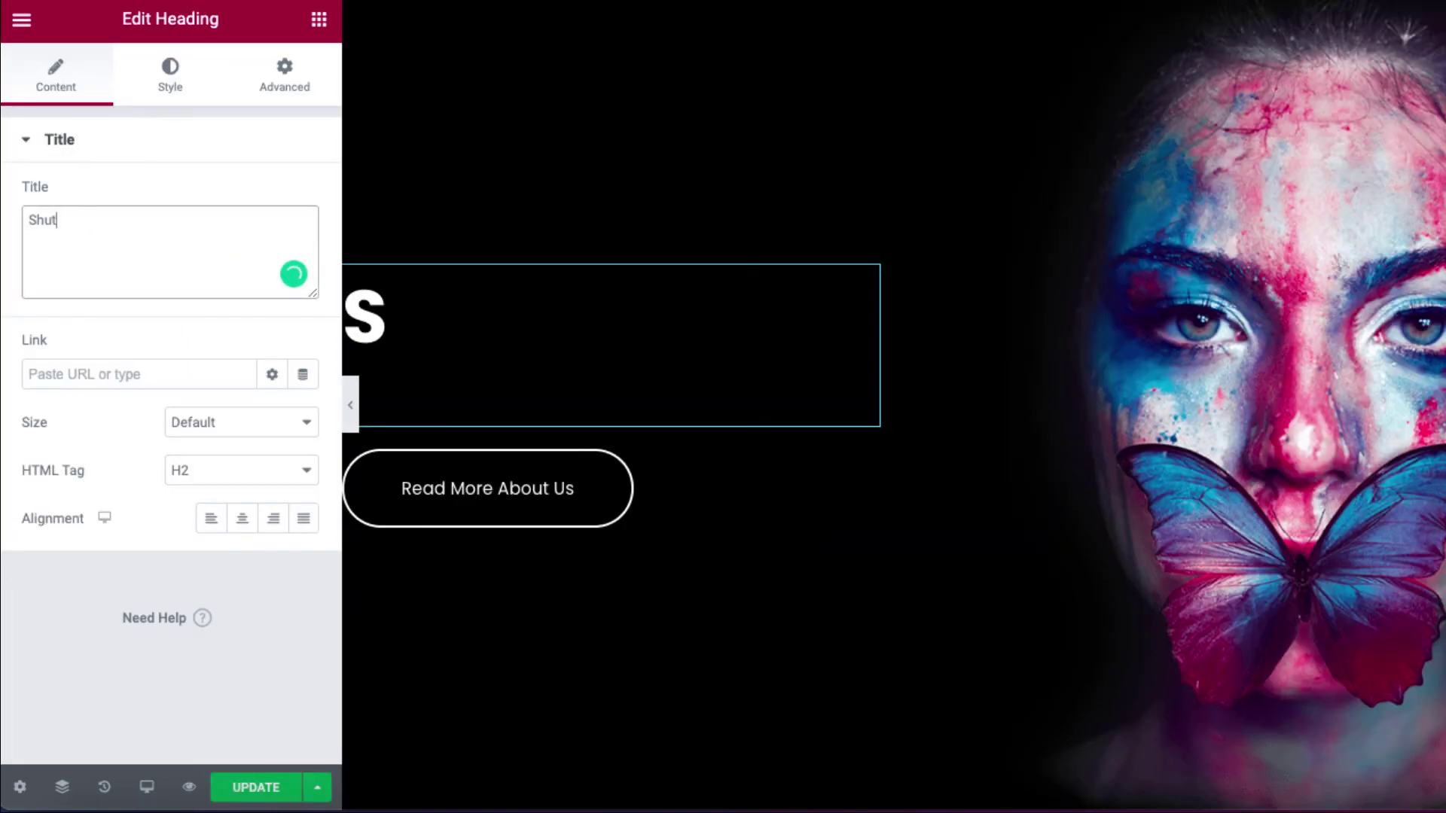
text(ter Up)
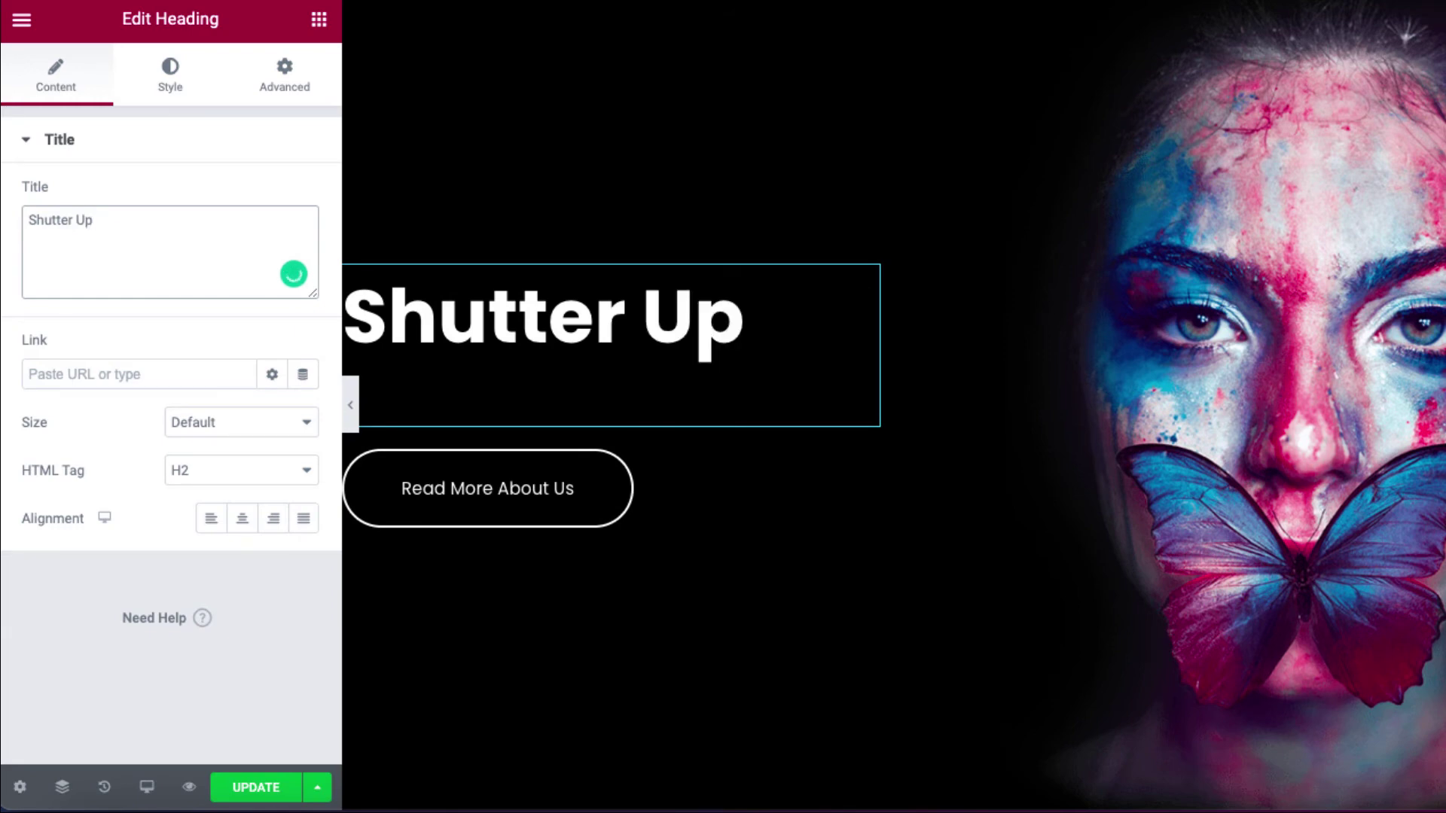
- Scroll down the Elementor page toward the Best Shots heading
scroll(1188, 543, down, 5)
scroll(1188, 543, down, 3)
scroll(1187, 543, down, 2)
scroll(1188, 543, down, 1)
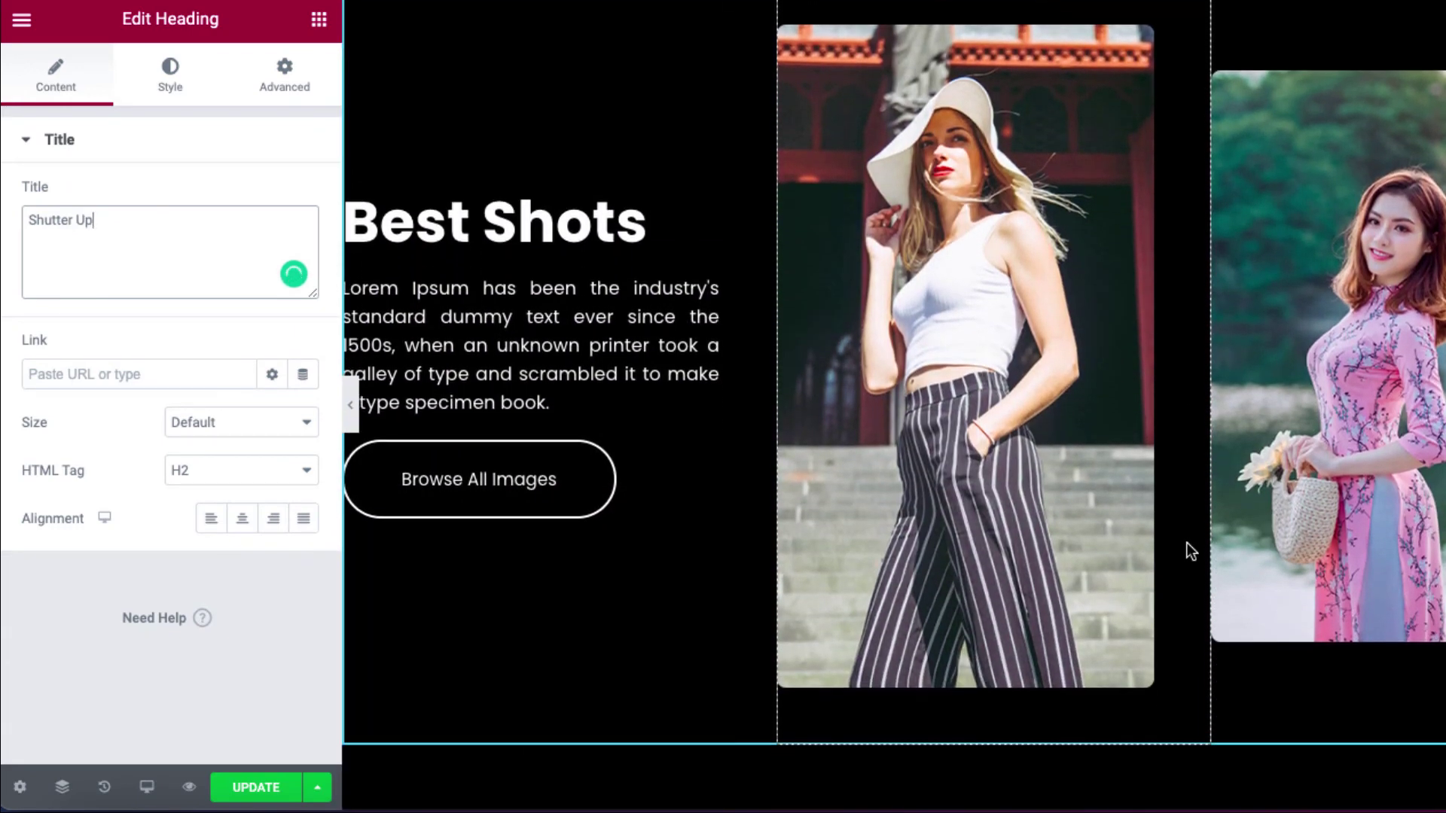
scroll(1187, 543, down, 1)
scroll(1188, 543, up, 2)
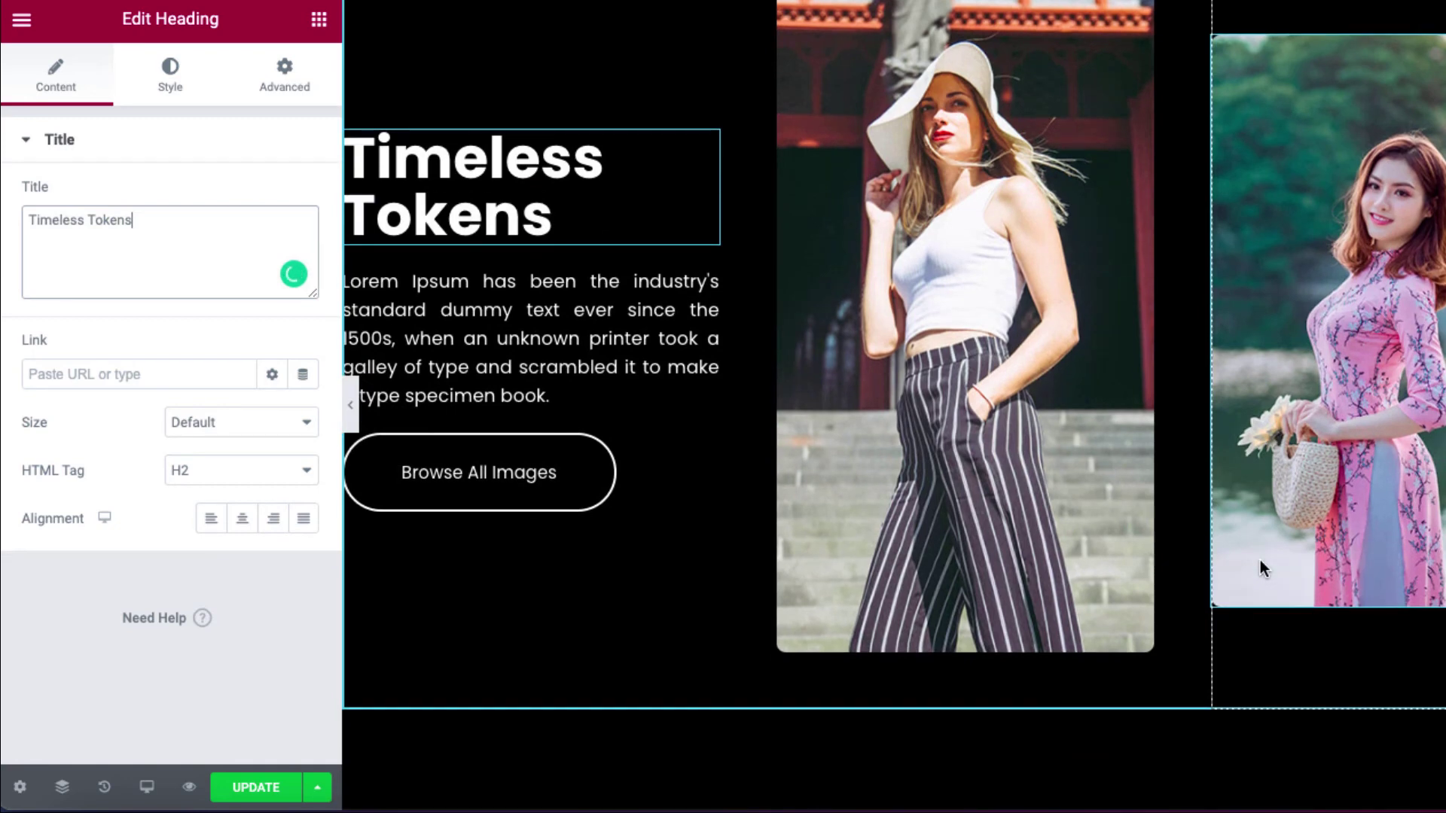
scroll(1262, 564, down, 5)
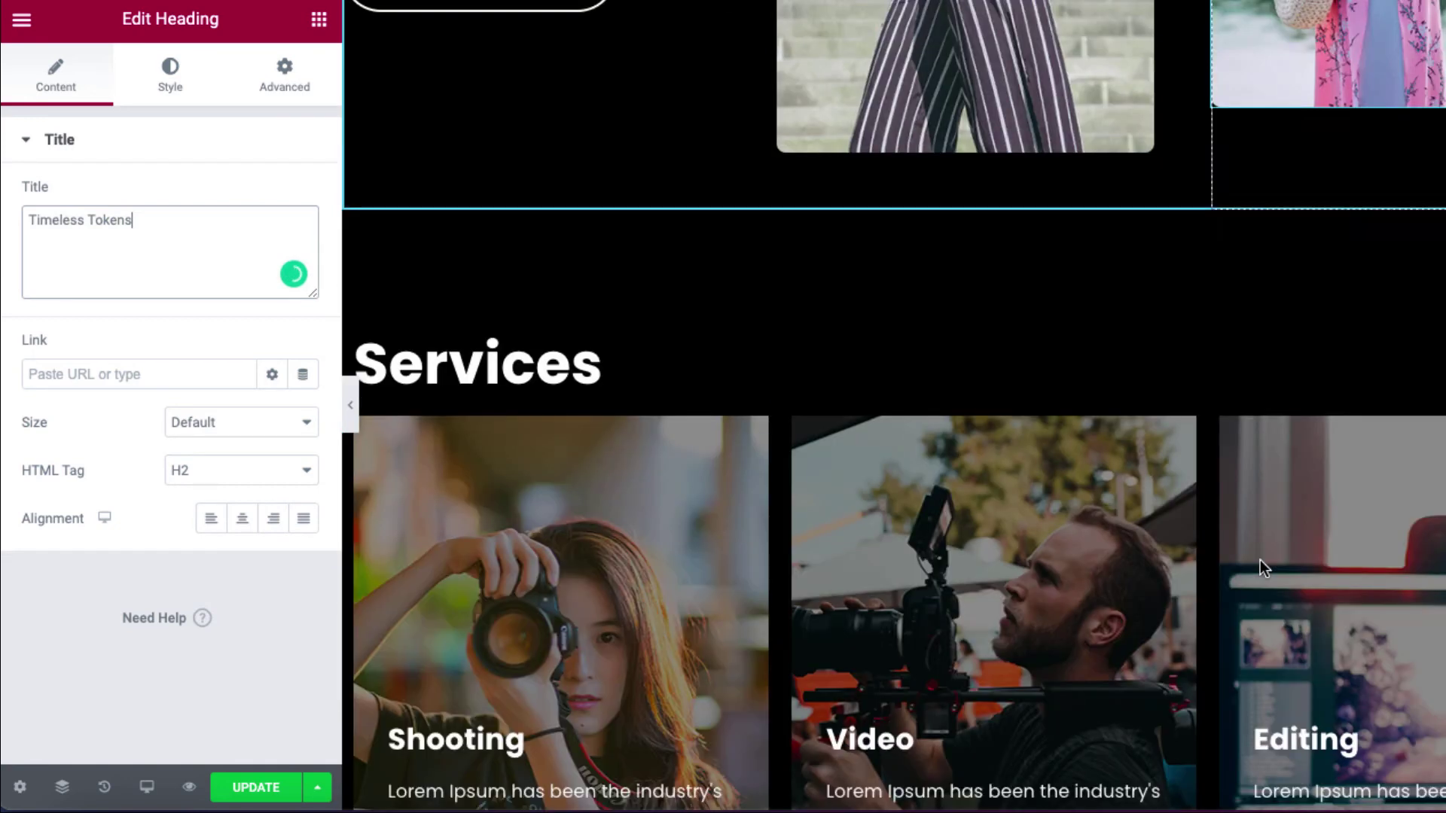
scroll(1263, 565, down, 2)
scroll(1263, 565, down, 1)
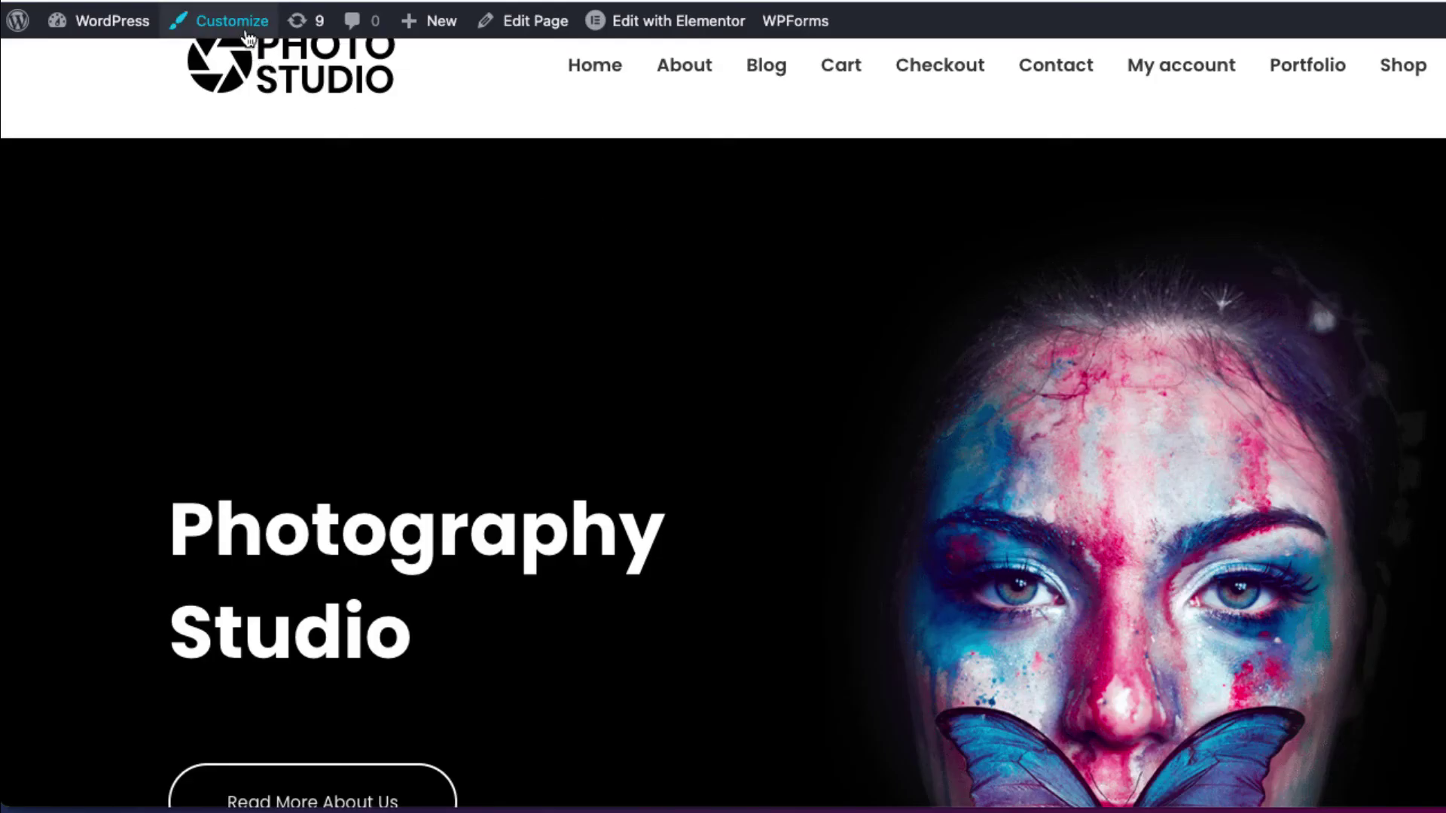
- Launch the theme Customizer using Customize in the admin bar
click(248, 33)
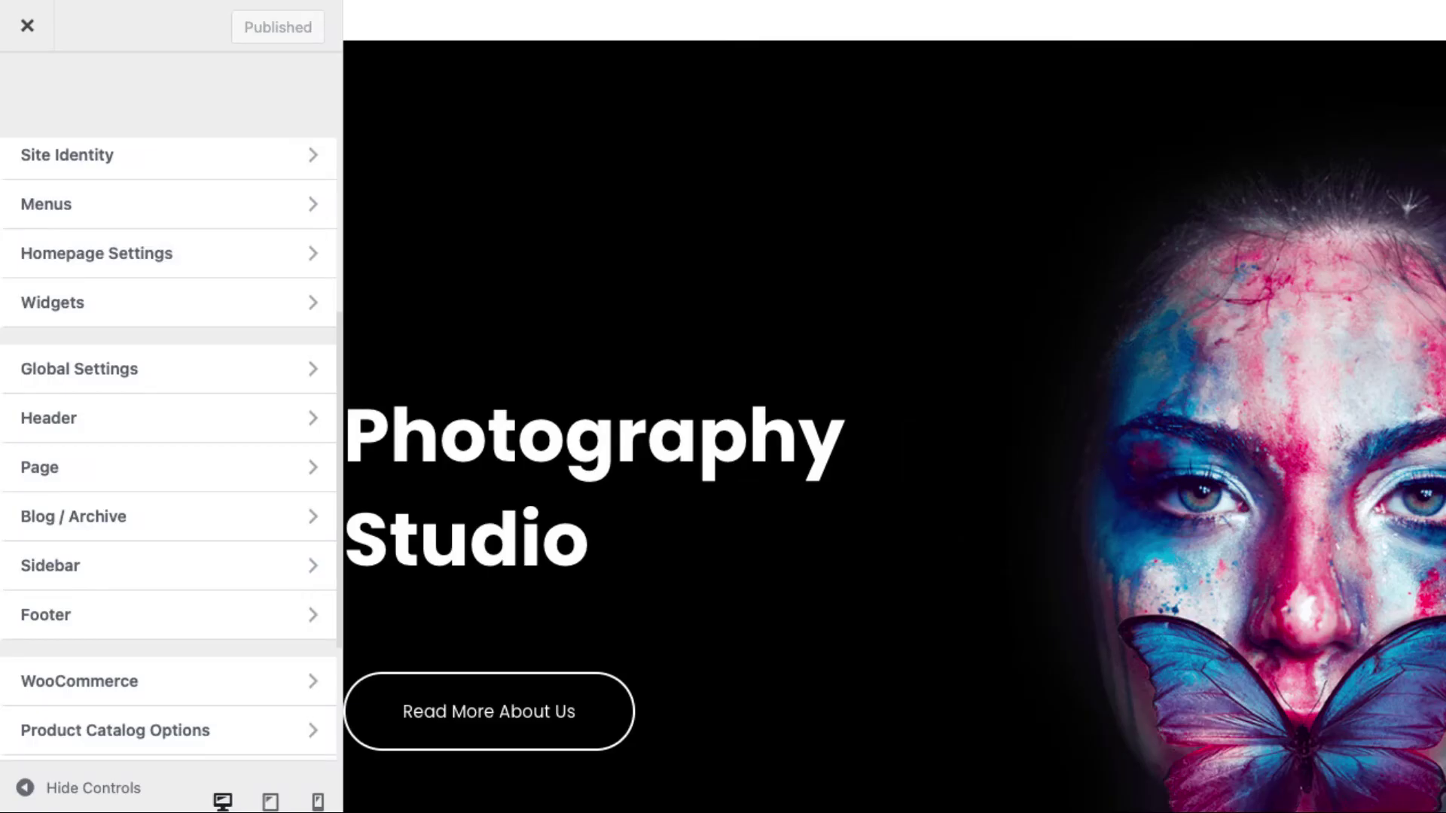